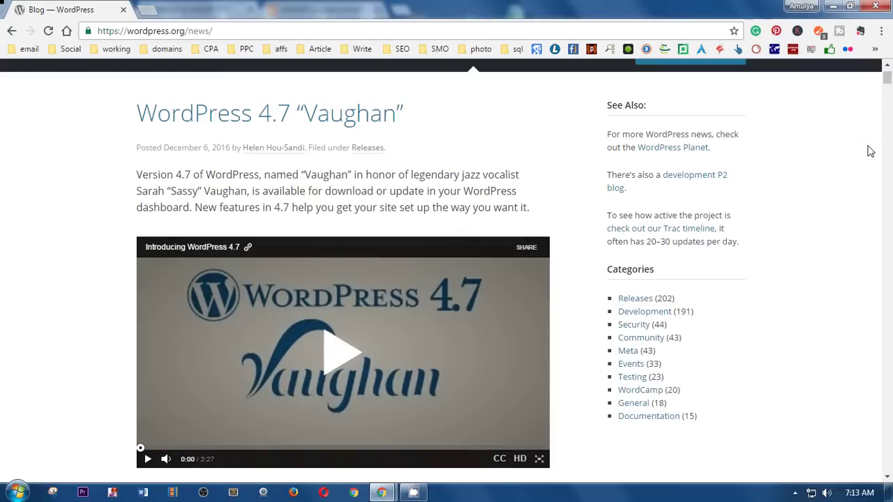
Step: Scroll the 4.7 release post to PDF Thumbnail Previews and minimize the blog window
{"action": "left_click_drag", "start_coordinate": [883, 88], "coordinate": [888, 136]}
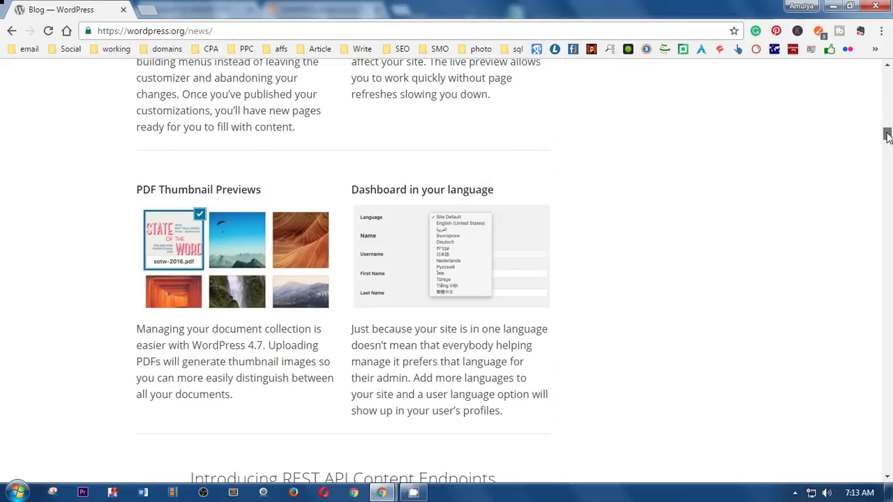
{"action": "left_click", "coordinate": [834, 8]}
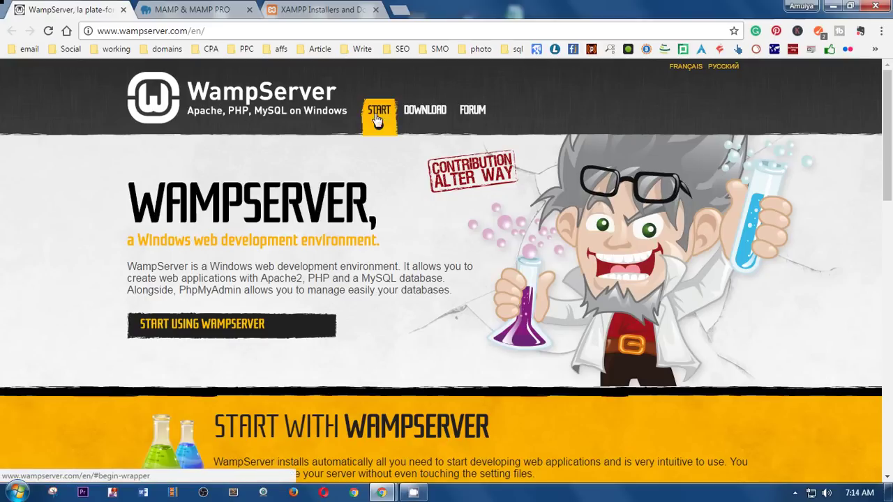
Step: Browse the WampServer downloads and MAMP site, then the XAMPP 5.6.28 installers page
{"action": "left_click", "coordinate": [426, 120]}
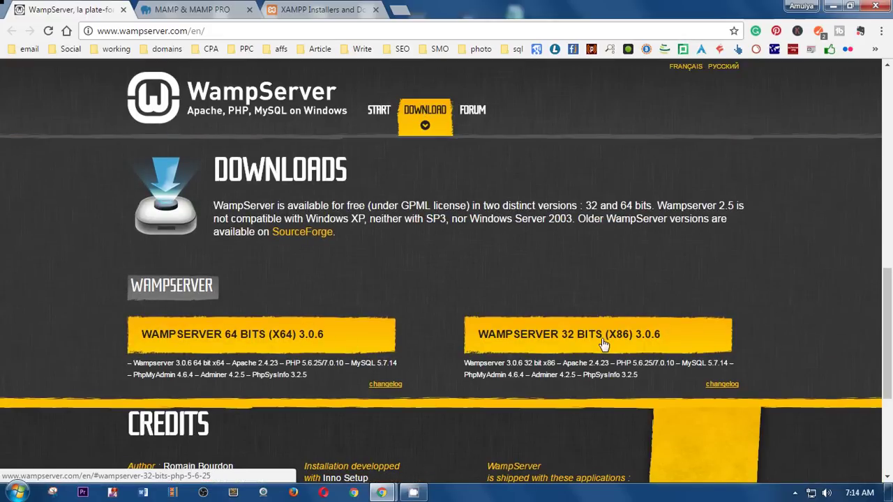
{"action": "left_click", "coordinate": [174, 8]}
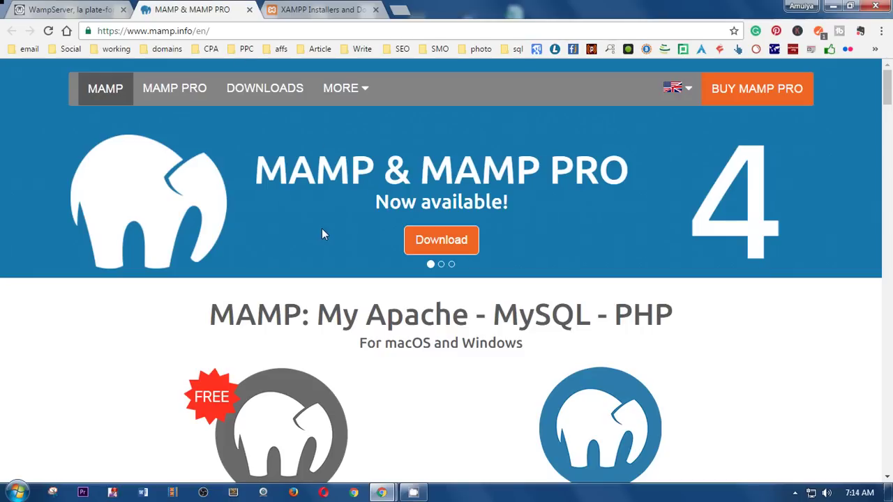
{"action": "scroll", "coordinate": [349, 321], "scroll_direction": "down", "scroll_amount": 2}
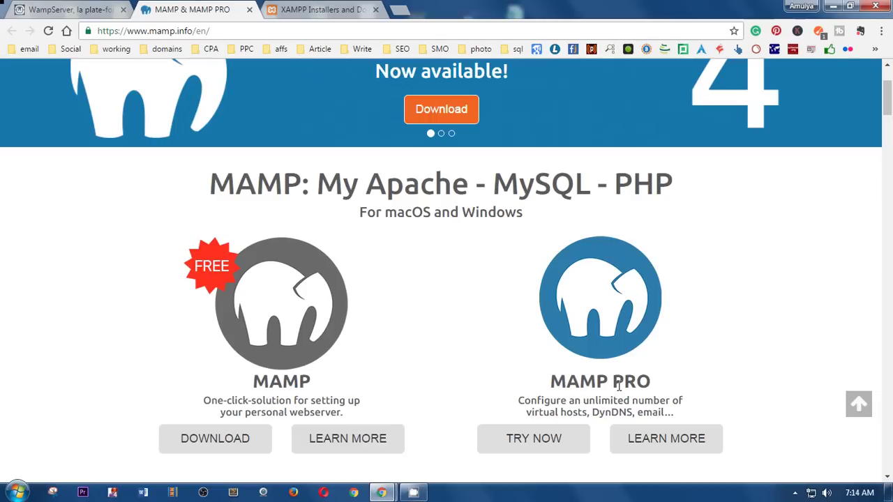
{"action": "left_click", "coordinate": [342, 7]}
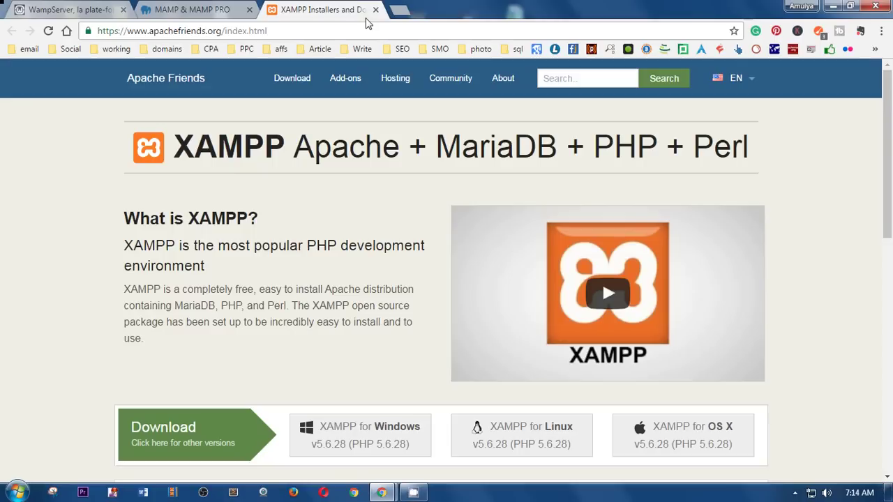
Step: Close Chrome, confirm Apache and MySQL run in XAMPP Control Panel, then close it
{"action": "left_click", "coordinate": [877, 7]}
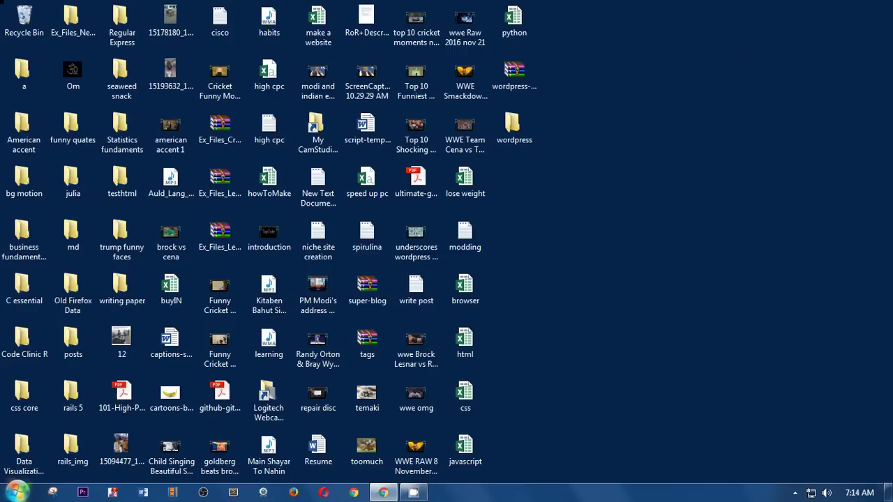
{"action": "left_click", "coordinate": [17, 492]}
{"action": "left_click", "coordinate": [58, 286]}
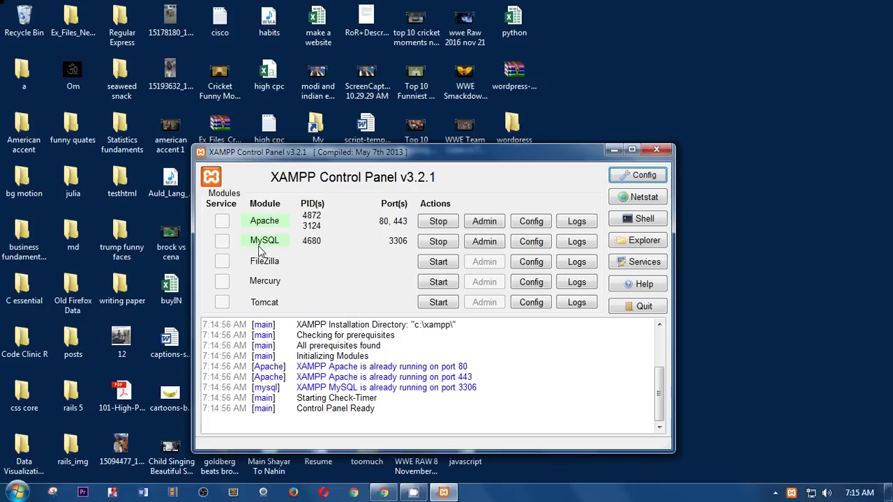
{"action": "left_click", "coordinate": [656, 150]}
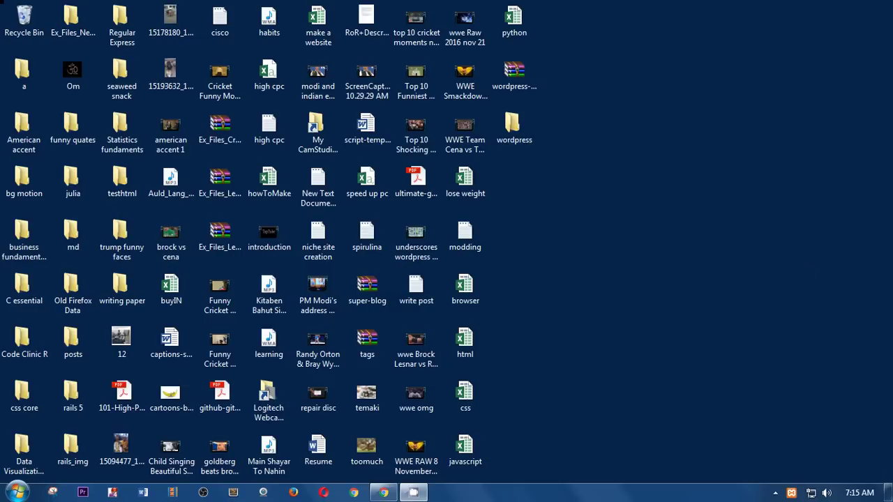
Step: Restore the WordPress 4.7 blog window and read down to REST API Content Endpoints
{"action": "left_click", "coordinate": [384, 492]}
{"action": "scroll", "coordinate": [632, 419], "scroll_direction": "up", "scroll_amount": 20}
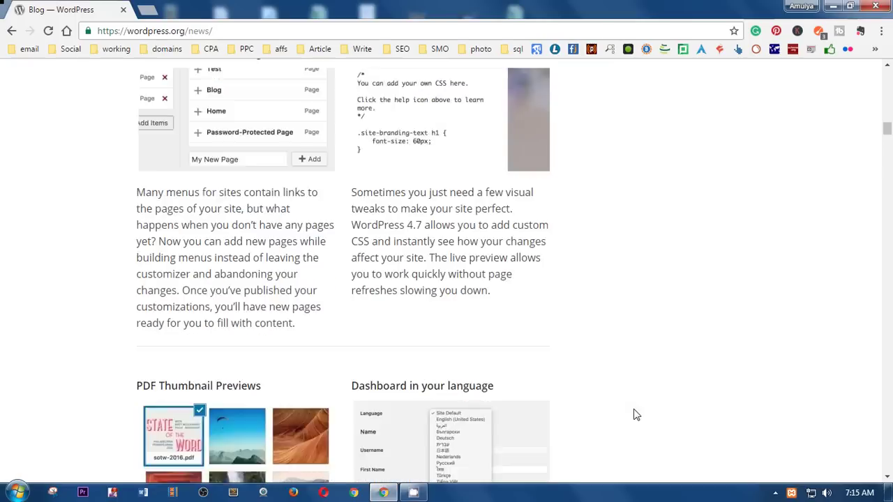
{"action": "scroll", "coordinate": [635, 415], "scroll_direction": "up", "scroll_amount": 10}
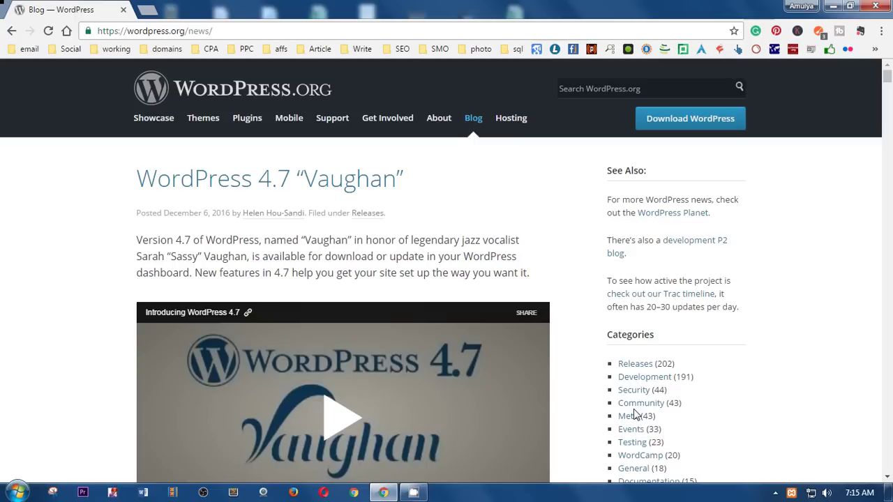
{"action": "scroll", "coordinate": [635, 415], "scroll_direction": "down", "scroll_amount": 8}
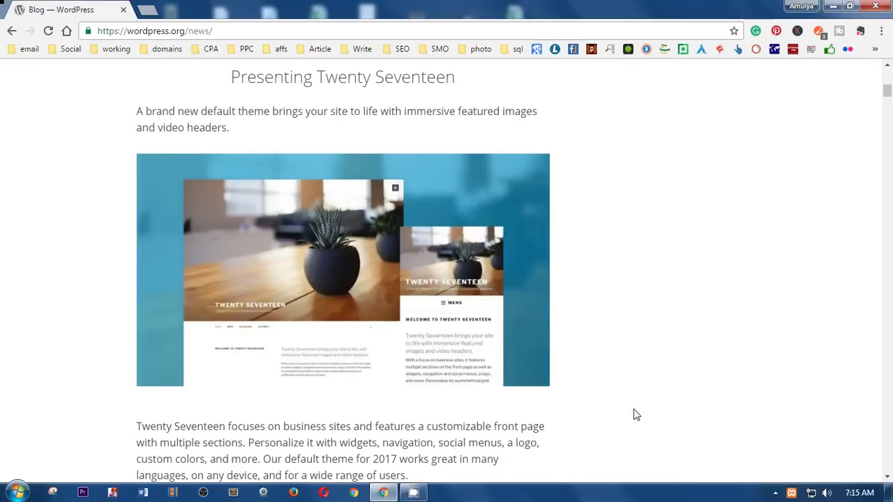
{"action": "scroll", "coordinate": [636, 415], "scroll_direction": "down", "scroll_amount": 5}
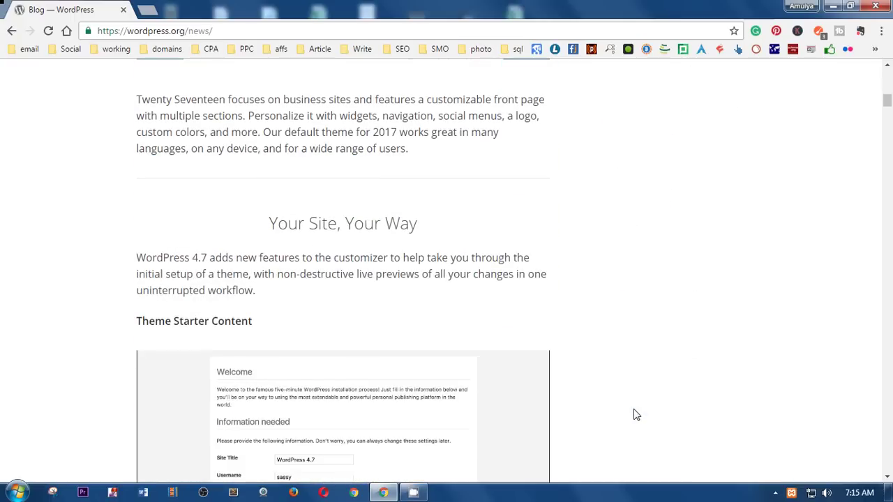
{"action": "scroll", "coordinate": [637, 415], "scroll_direction": "down", "scroll_amount": 6}
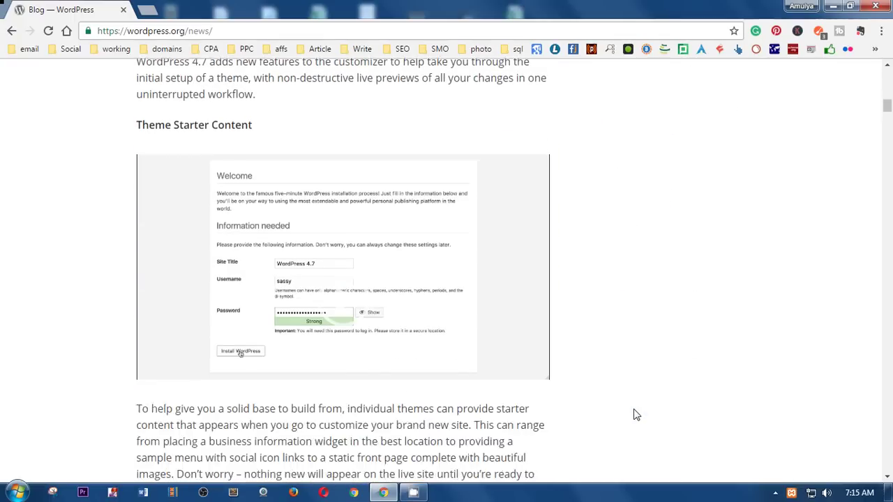
{"action": "scroll", "coordinate": [637, 415], "scroll_direction": "down", "scroll_amount": 2}
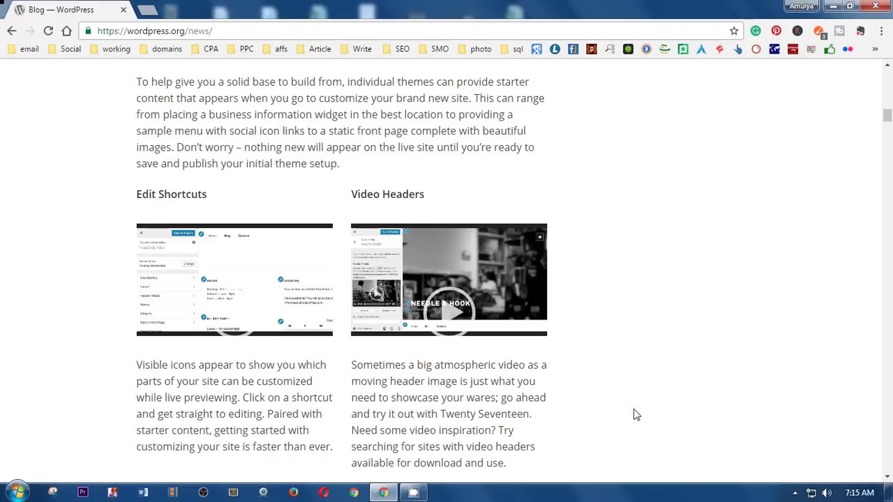
{"action": "scroll", "coordinate": [637, 415], "scroll_direction": "down", "scroll_amount": 5}
{"action": "scroll", "coordinate": [636, 415], "scroll_direction": "down", "scroll_amount": 5}
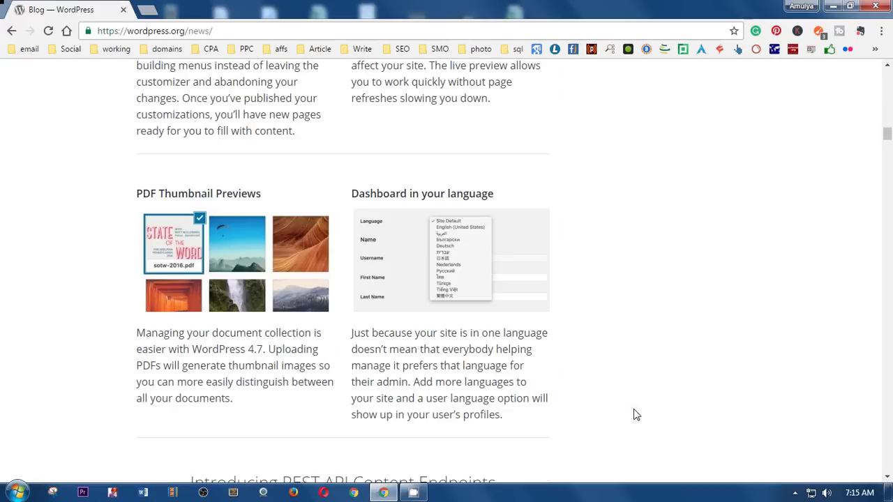
{"action": "scroll", "coordinate": [636, 415], "scroll_direction": "down", "scroll_amount": 4}
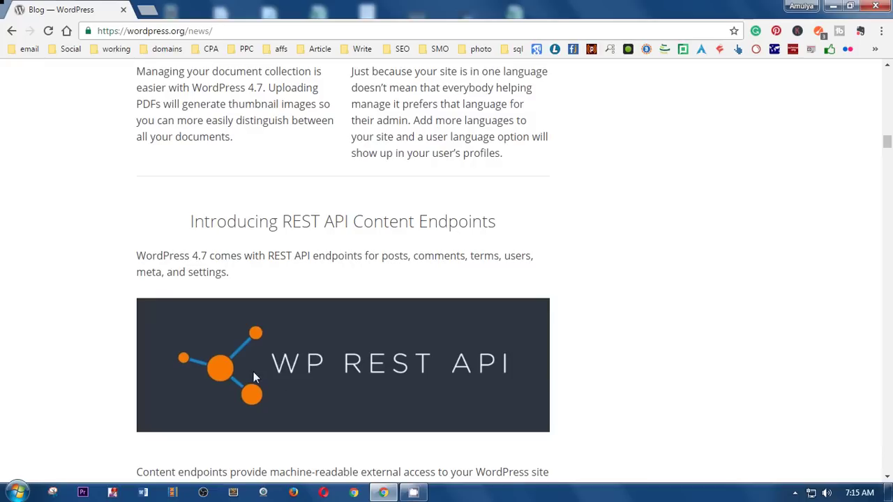
{"action": "scroll", "coordinate": [598, 370], "scroll_direction": "down", "scroll_amount": 2}
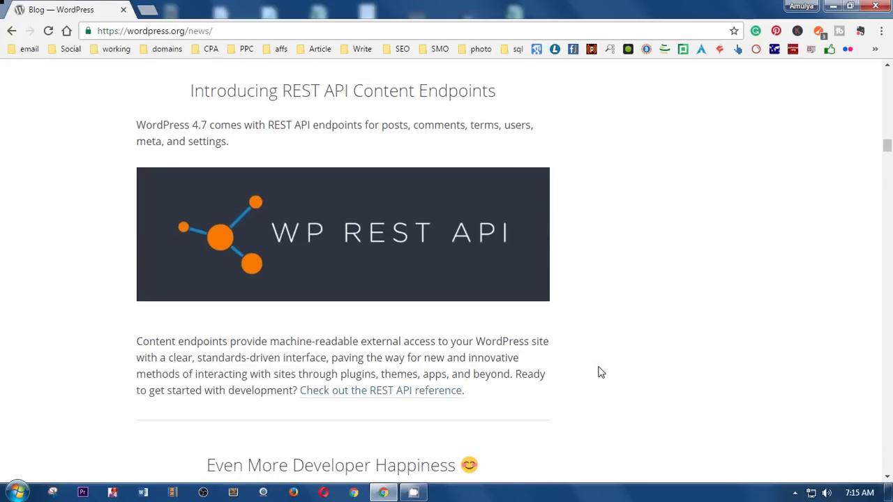
{"action": "left_click", "coordinate": [404, 398]}
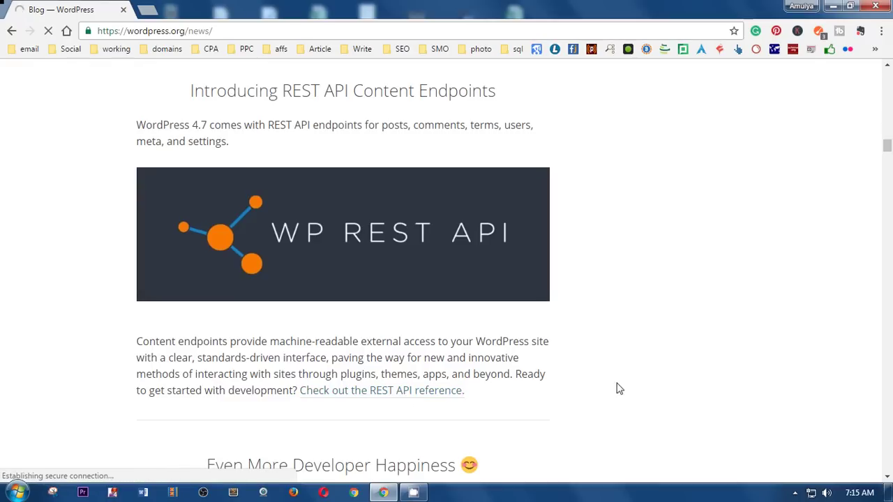
{"action": "scroll", "coordinate": [632, 387], "scroll_direction": "down", "scroll_amount": 5}
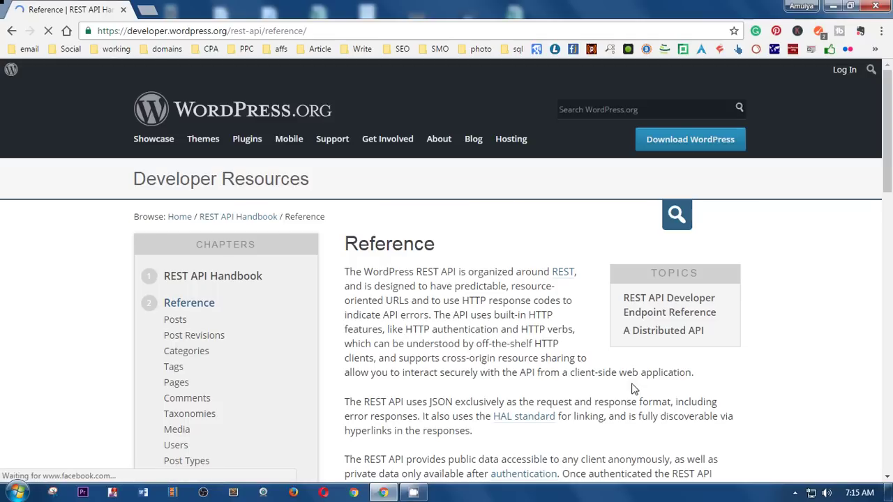
{"action": "scroll", "coordinate": [632, 389], "scroll_direction": "down", "scroll_amount": 3}
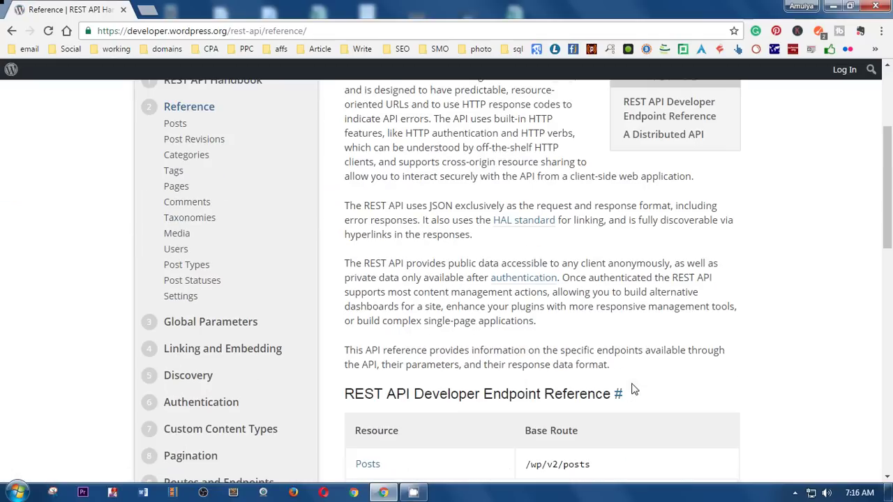
{"action": "scroll", "coordinate": [634, 390], "scroll_direction": "down", "scroll_amount": 4}
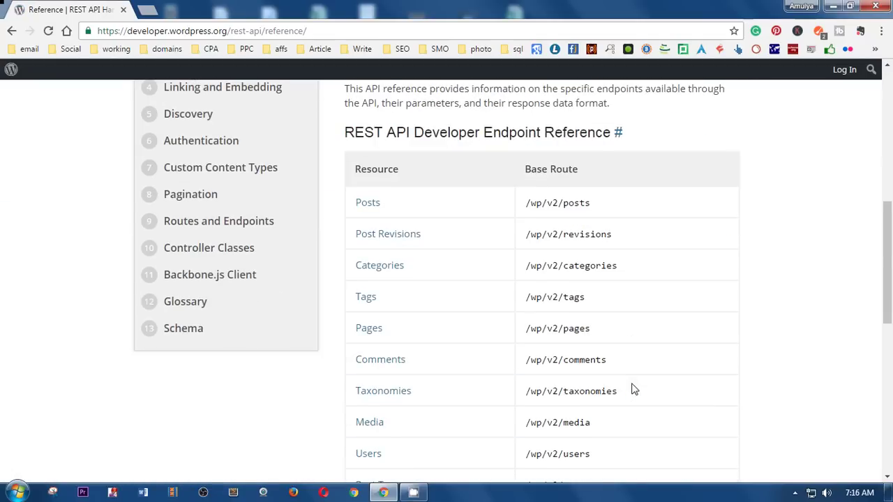
{"action": "scroll", "coordinate": [635, 389], "scroll_direction": "down", "scroll_amount": 5}
{"action": "scroll", "coordinate": [635, 390], "scroll_direction": "down", "scroll_amount": 3}
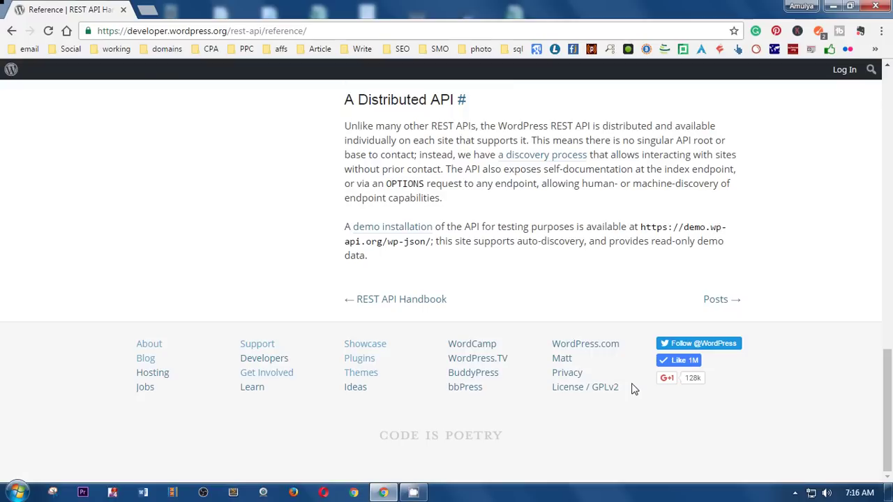
{"action": "left_click", "coordinate": [11, 32]}
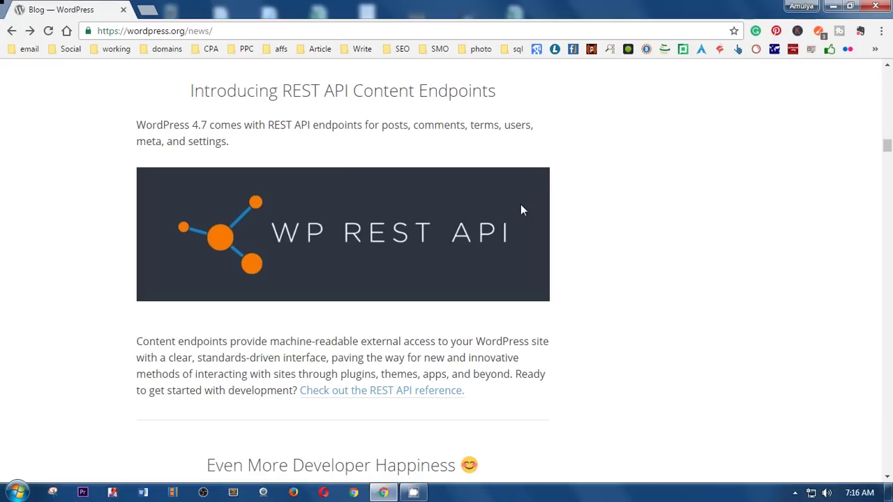
{"action": "scroll", "coordinate": [520, 209], "scroll_direction": "up", "scroll_amount": 15}
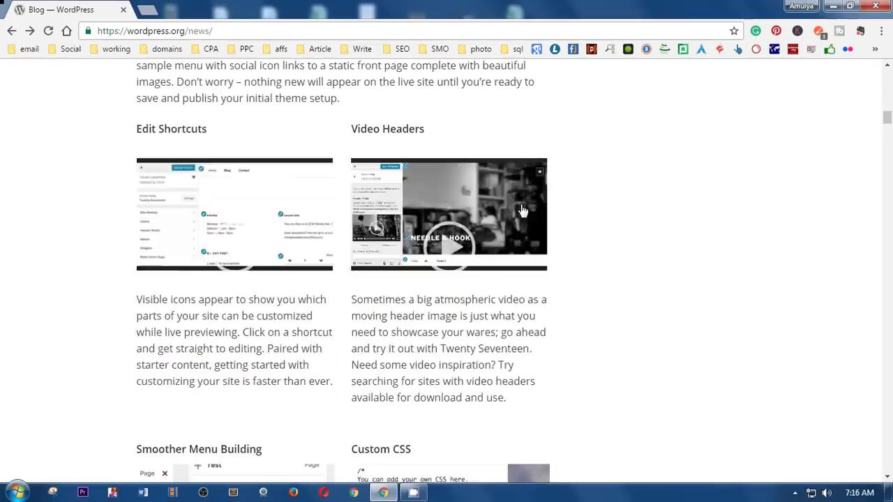
{"action": "scroll", "coordinate": [521, 206], "scroll_direction": "up", "scroll_amount": 10}
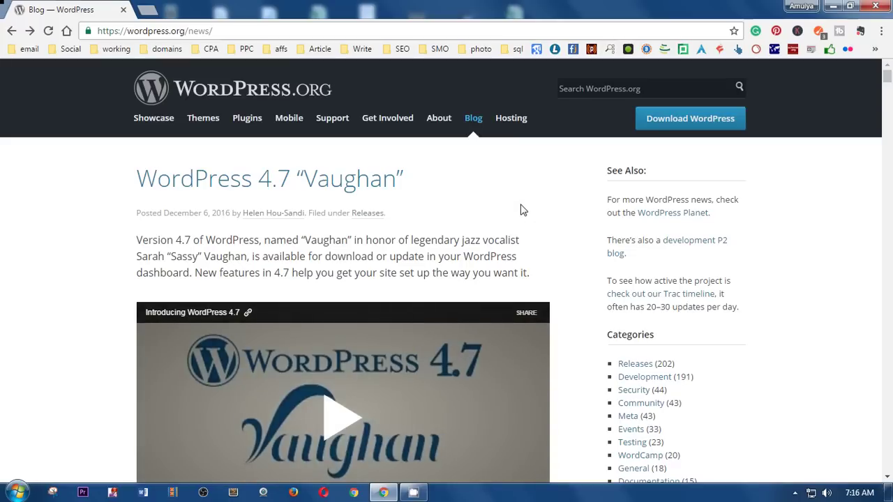
Step: Minimize the browser, open the extracted wordpress folder and snap it to the right half
{"action": "left_click", "coordinate": [688, 120]}
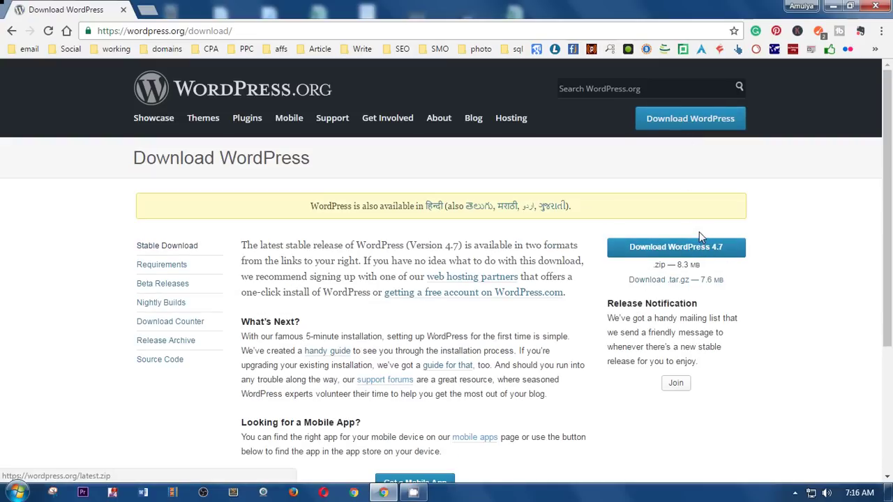
{"action": "left_click", "coordinate": [832, 7]}
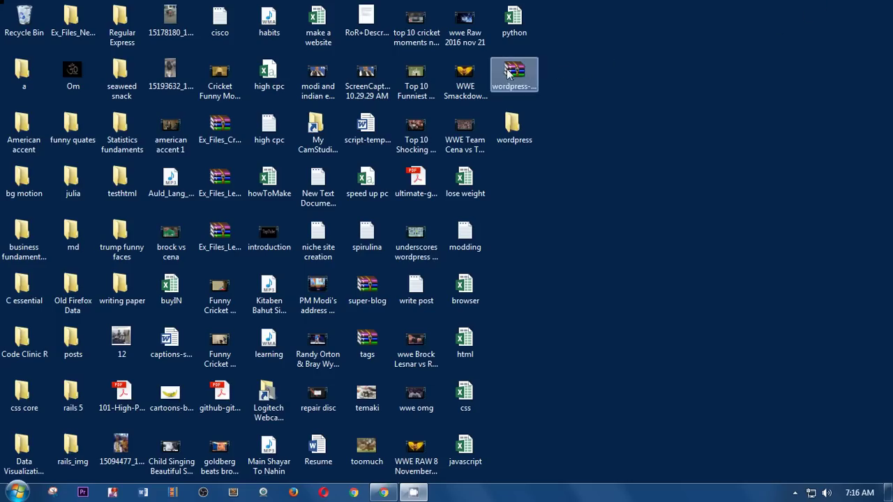
{"action": "left_click_drag", "start_coordinate": [561, 50], "coordinate": [536, 199]}
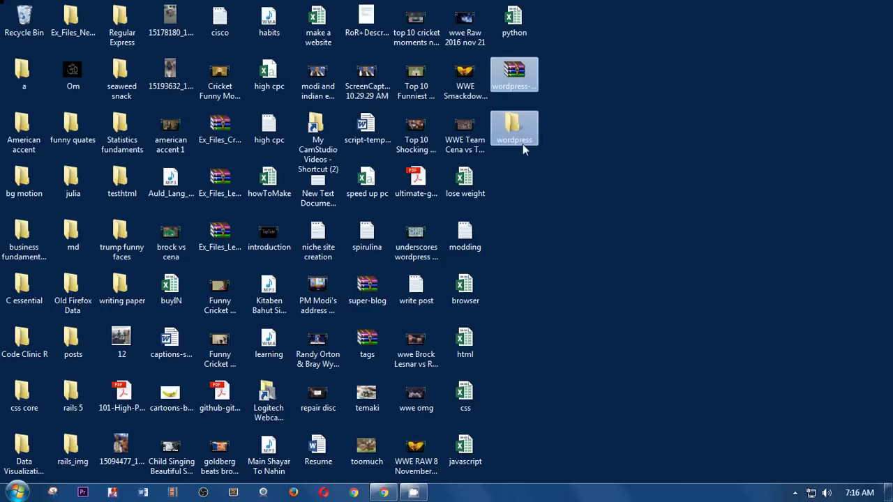
{"action": "double_click", "coordinate": [523, 144]}
{"action": "left_click_drag", "start_coordinate": [483, 126], "coordinate": [892, 155]}
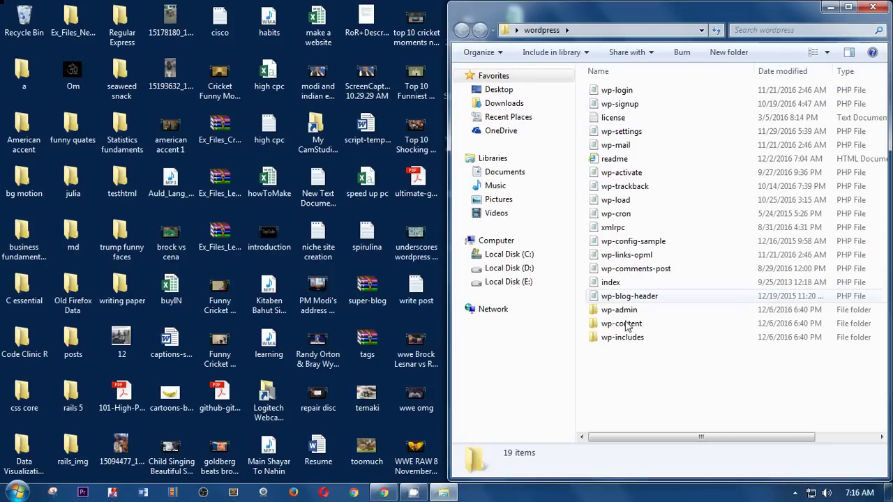
{"action": "left_click_drag", "start_coordinate": [626, 382], "coordinate": [623, 88]}
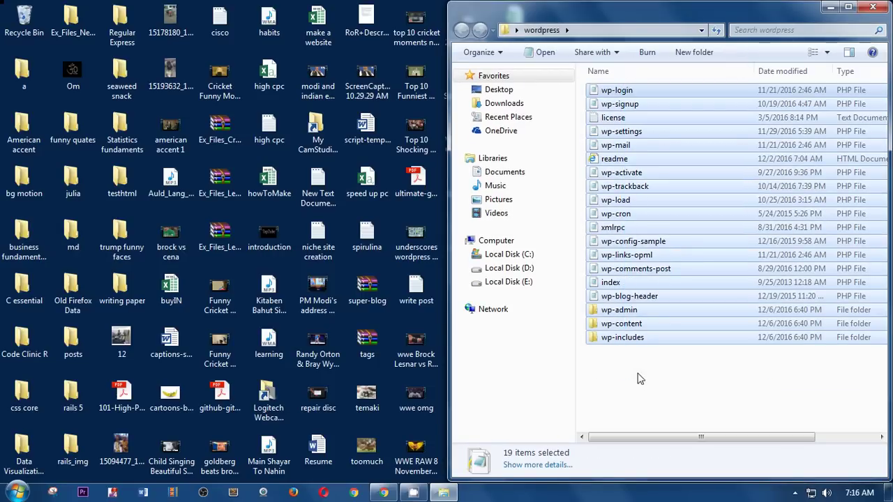
{"action": "left_click", "coordinate": [640, 380]}
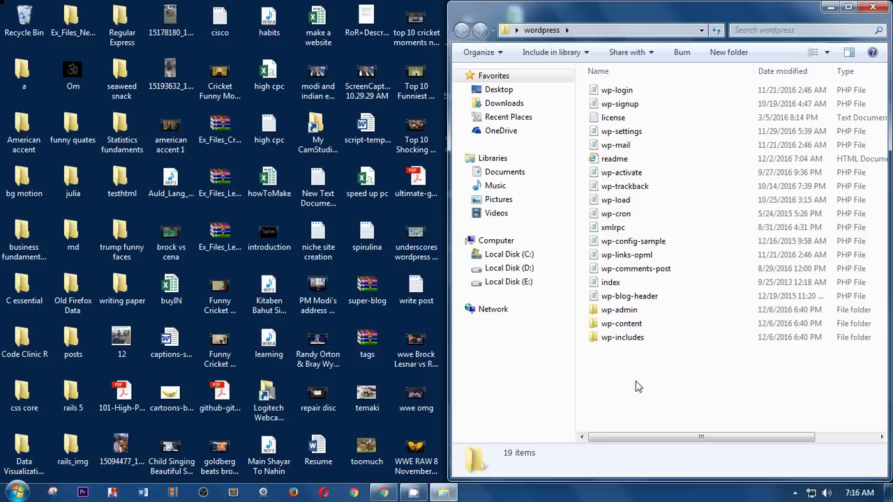
Step: Open XAMPP htdocs folder from the Start menu's XAMPP group and snap it left
{"action": "left_click", "coordinate": [16, 493]}
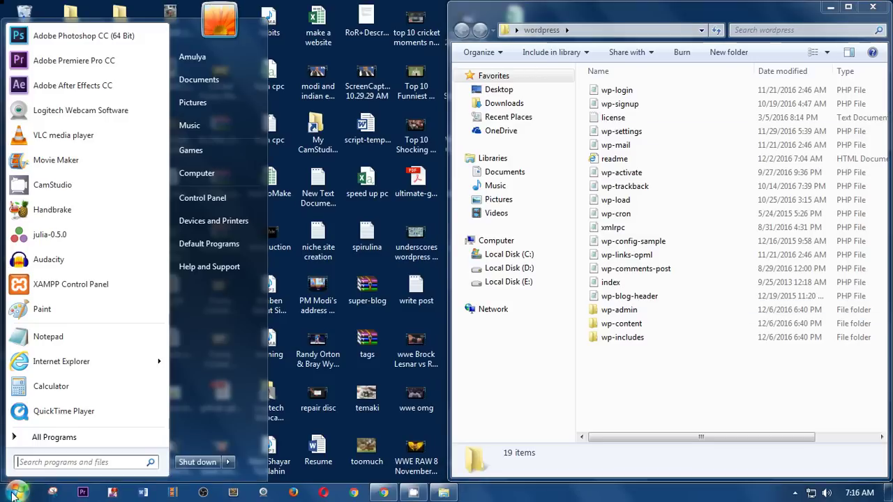
{"action": "left_click", "coordinate": [39, 437]}
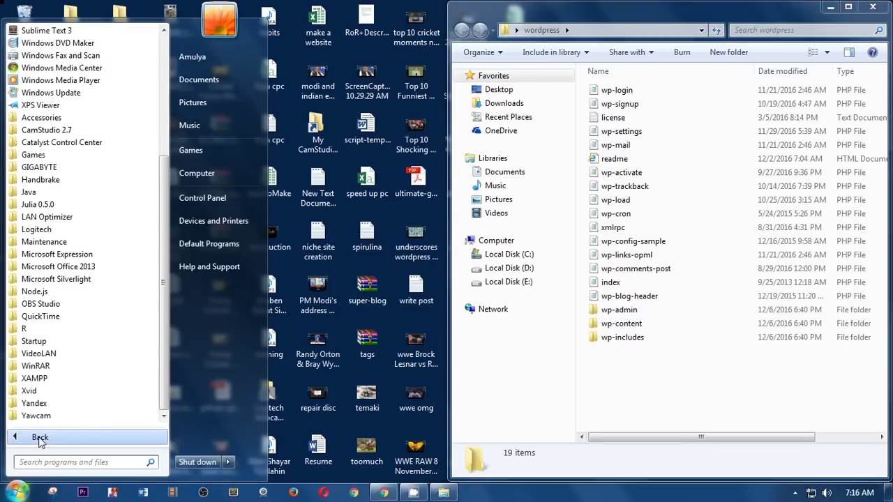
{"action": "left_click", "coordinate": [34, 378]}
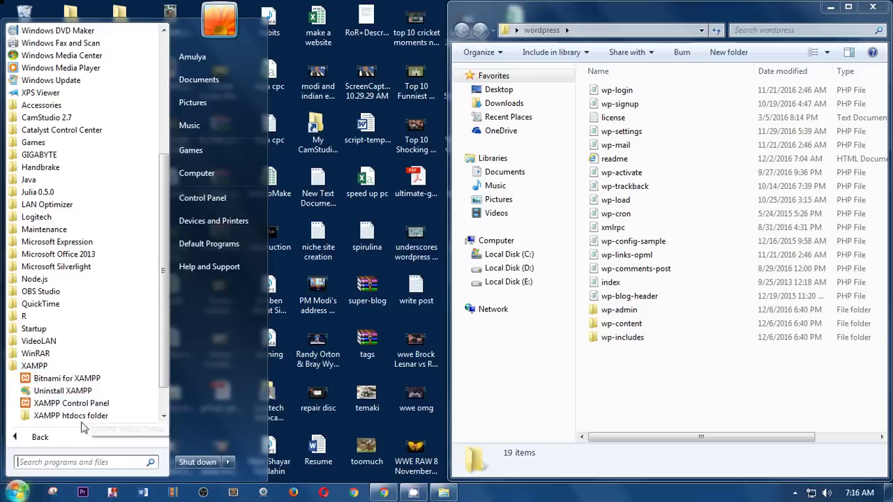
{"action": "left_click", "coordinate": [77, 417]}
{"action": "left_click_drag", "start_coordinate": [383, 180], "coordinate": [1, 209]}
Step: Browse Computer > Local Disk (C:) > xampp > htdocs and close the duplicate window
{"action": "left_click", "coordinate": [16, 492]}
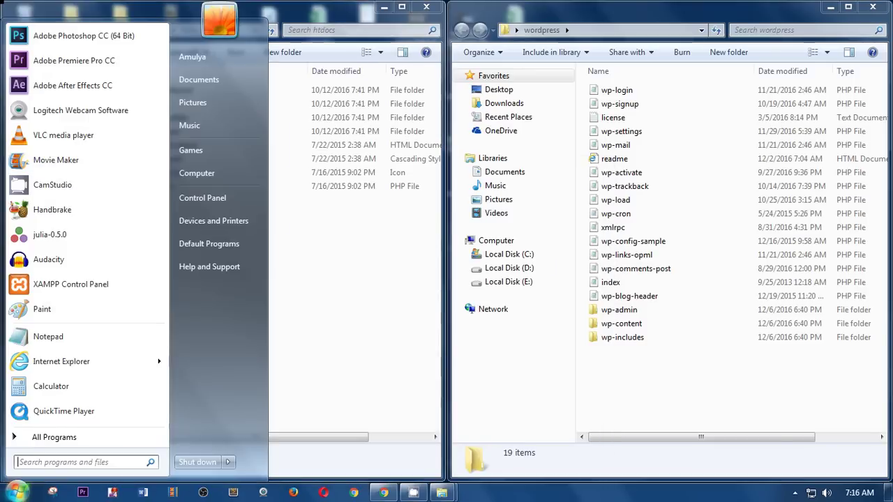
{"action": "left_click", "coordinate": [223, 173]}
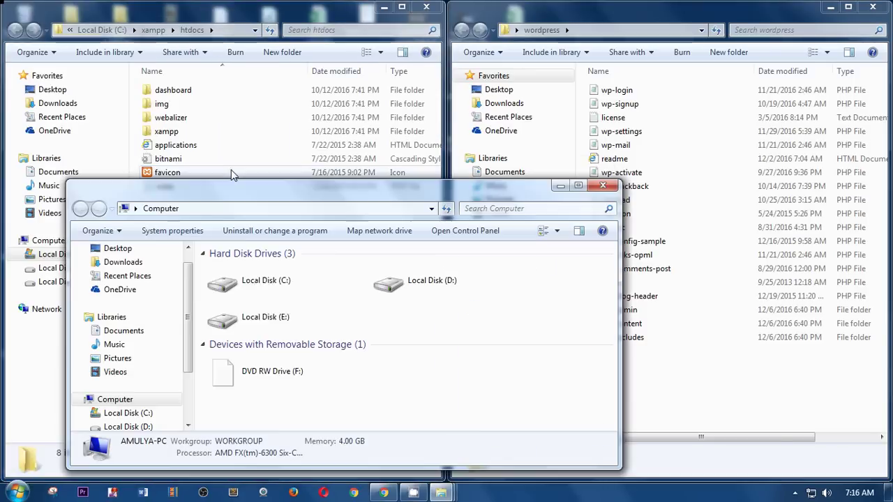
{"action": "double_click", "coordinate": [261, 289]}
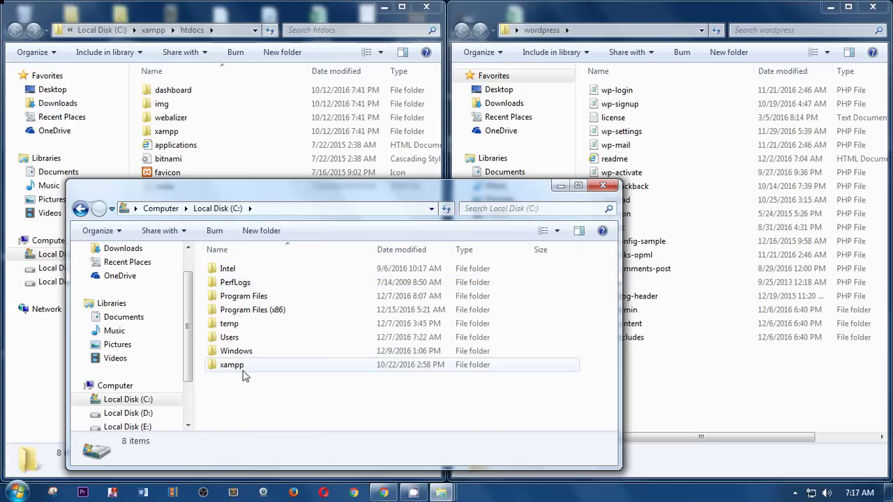
{"action": "double_click", "coordinate": [240, 370]}
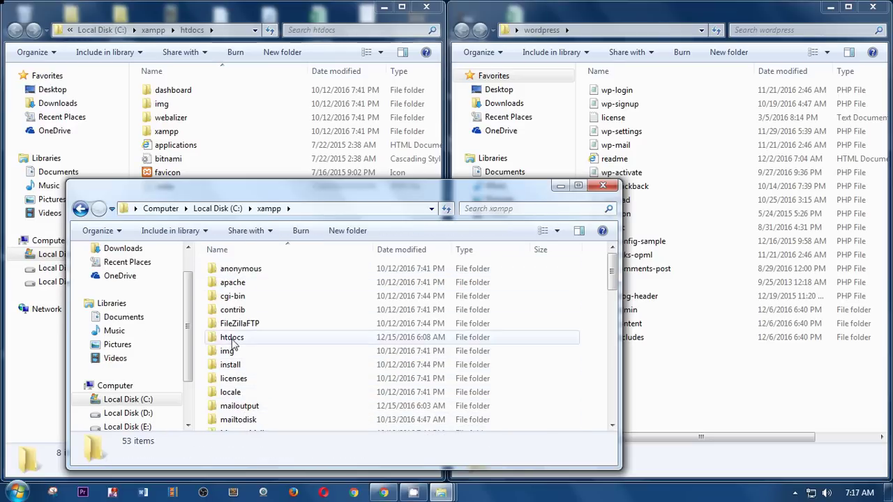
{"action": "double_click", "coordinate": [233, 338]}
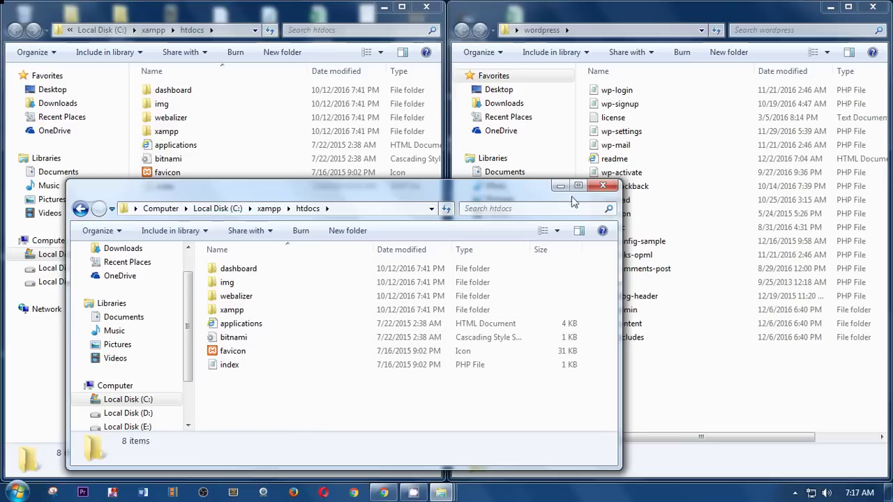
{"action": "left_click", "coordinate": [611, 187]}
Step: Create a new folder named wp inside htdocs and open it
{"action": "left_click_drag", "start_coordinate": [412, 222], "coordinate": [1, 164]}
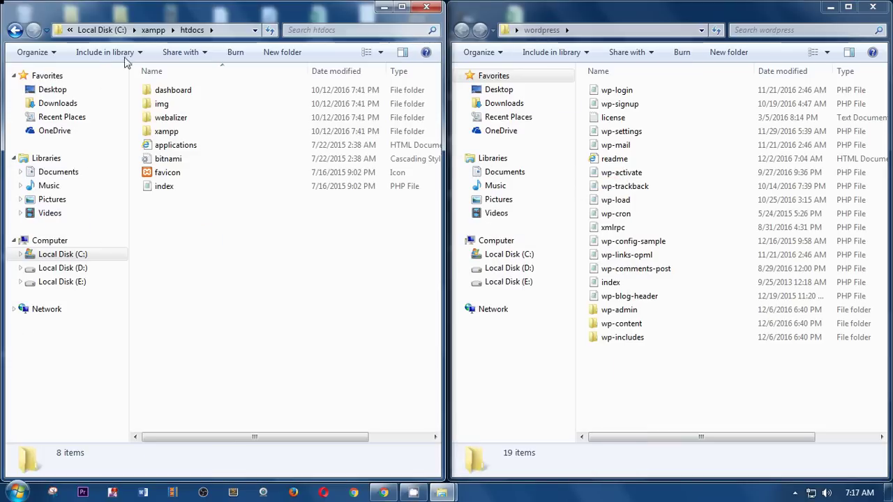
{"action": "left_click", "coordinate": [277, 56]}
{"action": "type", "text": "wp"}
{"action": "key", "text": "Return"}
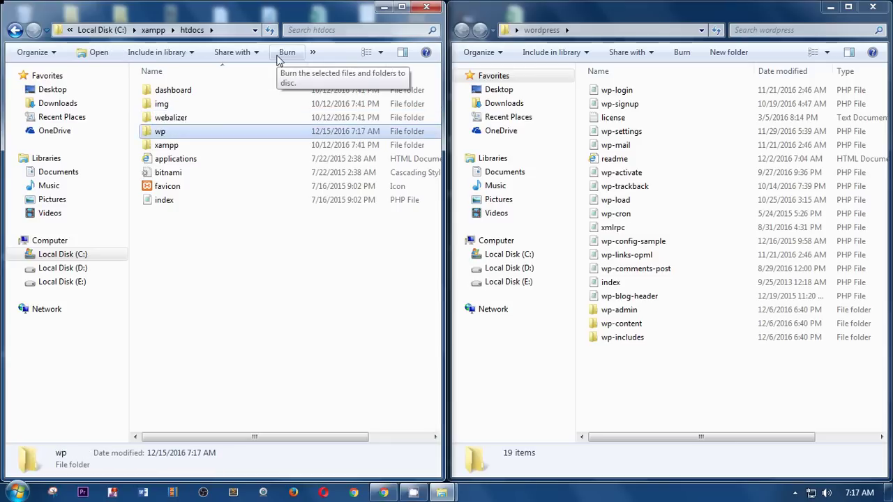
{"action": "key", "text": "Return"}
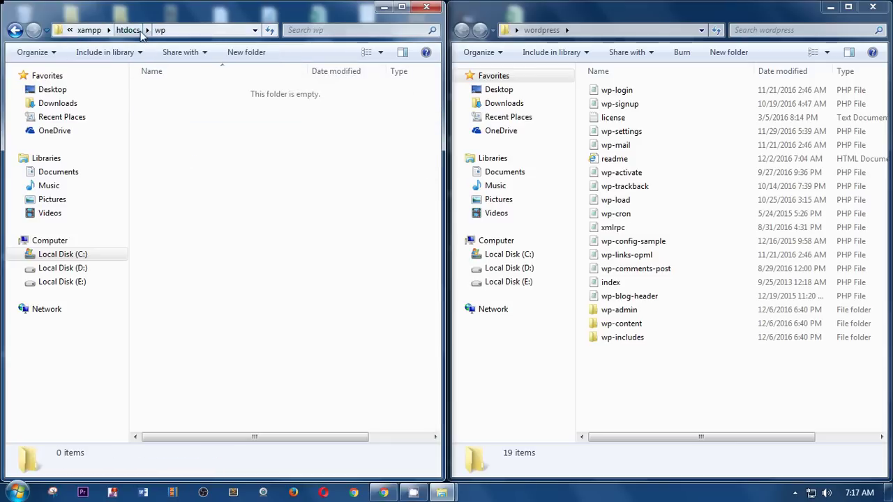
Step: Move all 19 WordPress files into the wp folder and close both Explorer windows
{"action": "left_click_drag", "start_coordinate": [601, 370], "coordinate": [603, 79]}
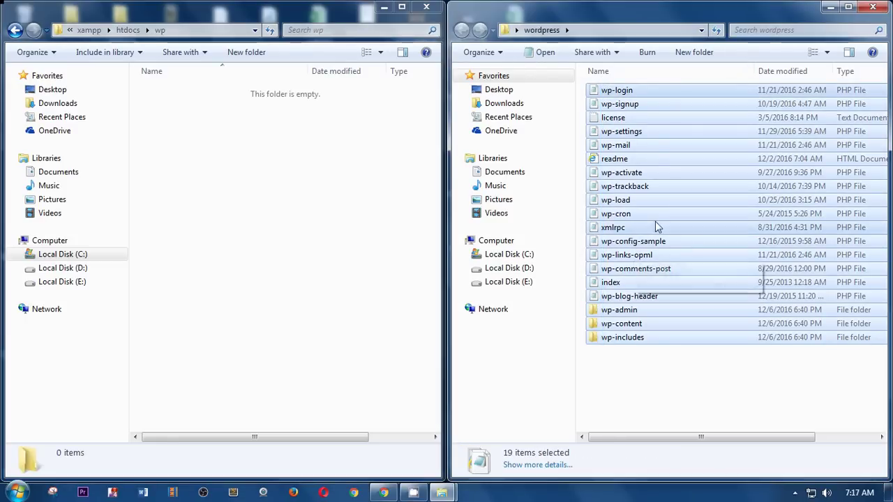
{"action": "left_click_drag", "start_coordinate": [670, 149], "coordinate": [240, 243]}
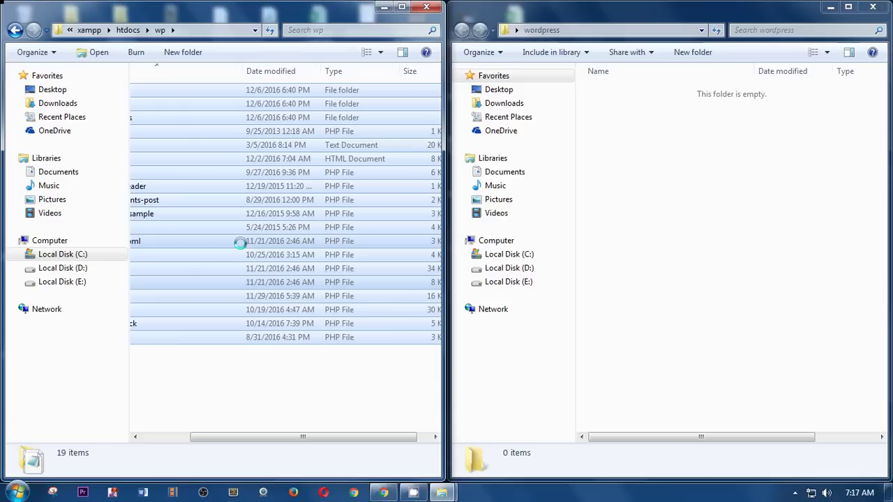
{"action": "left_click", "coordinate": [874, 8]}
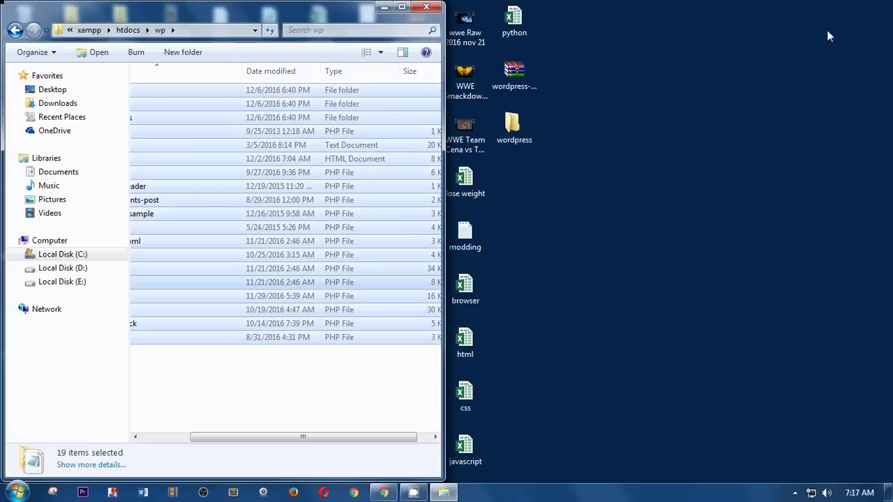
{"action": "left_click", "coordinate": [401, 7]}
{"action": "left_click", "coordinate": [205, 389]}
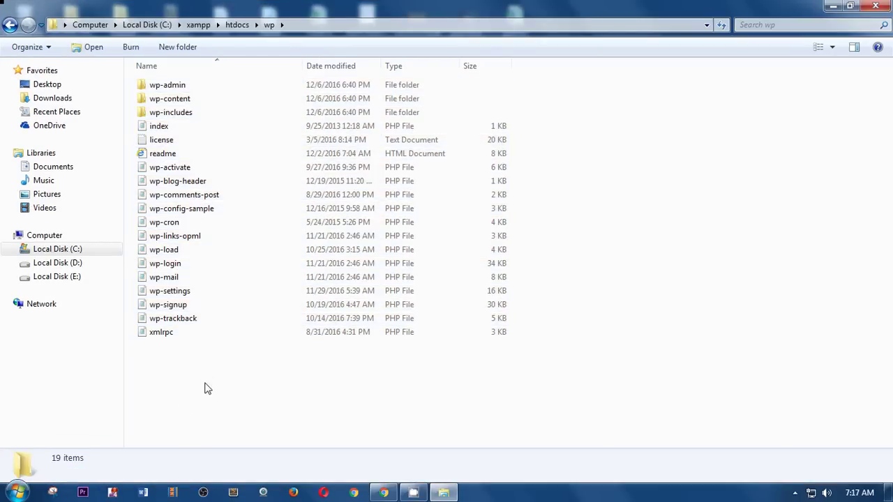
{"action": "left_click", "coordinate": [883, 10]}
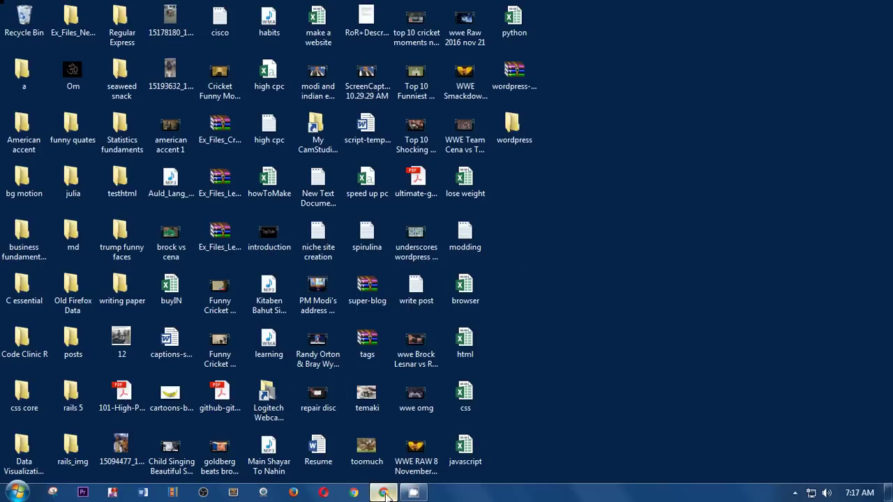
Step: Load localhost/wp in a new tab and choose English (United States) for setup
{"action": "left_click", "coordinate": [383, 492]}
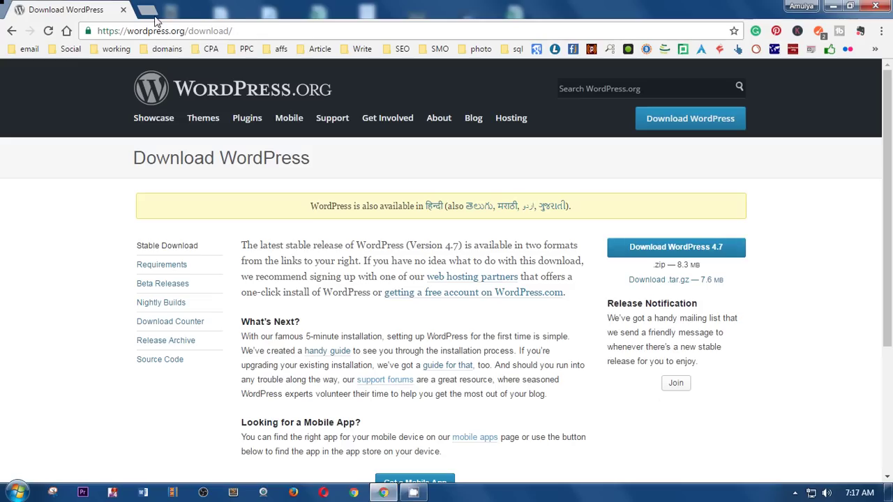
{"action": "left_click", "coordinate": [155, 12]}
{"action": "type", "text": "lo"}
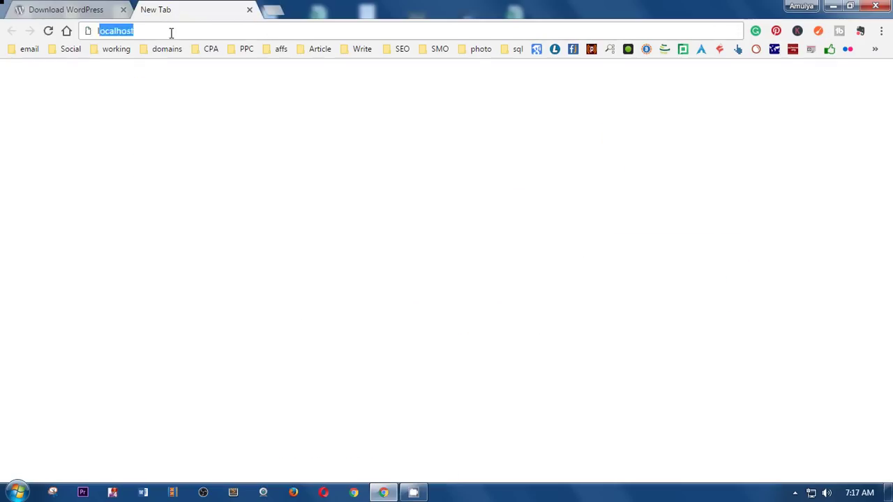
{"action": "type", "text": "calhost"}
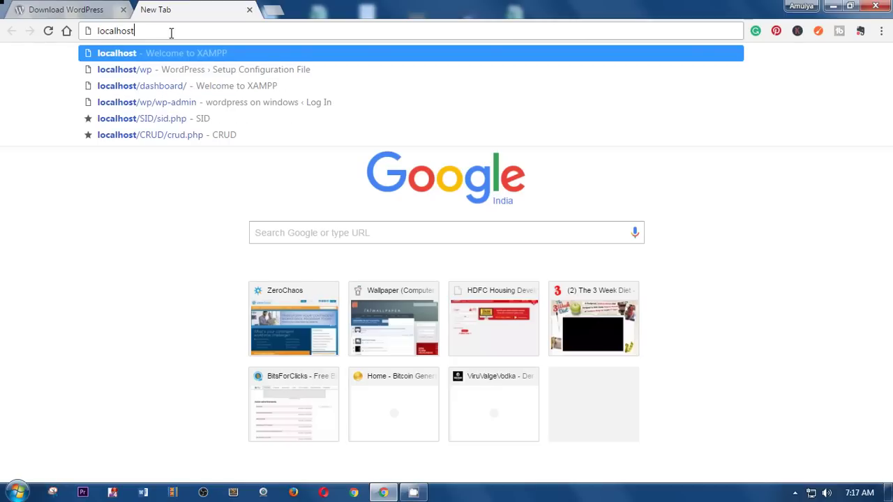
{"action": "type", "text": "/"}
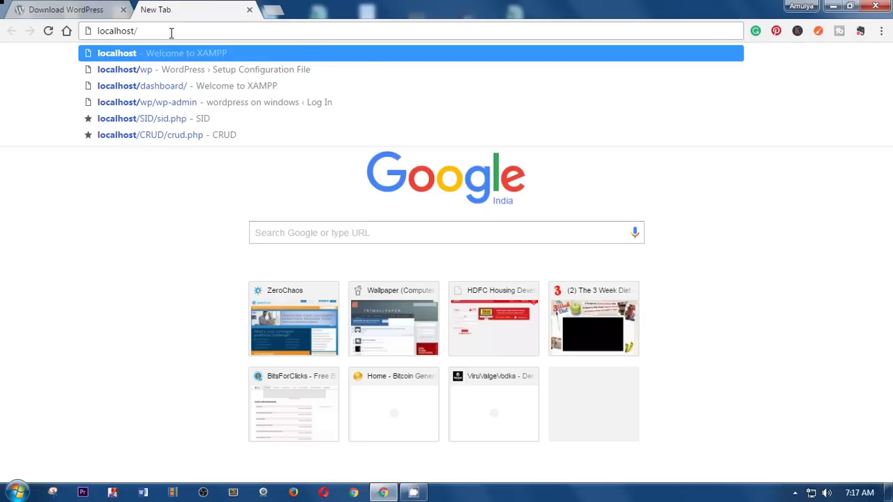
{"action": "type", "text": "wp"}
{"action": "key", "text": "Return"}
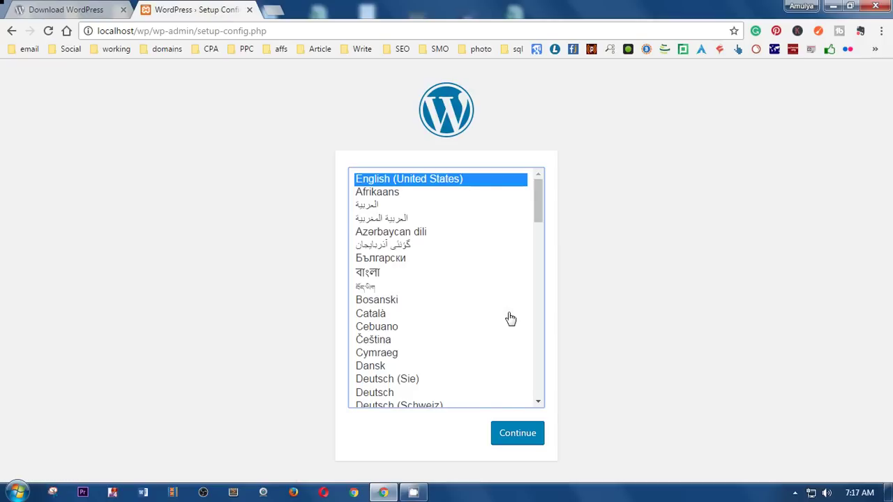
{"action": "scroll", "coordinate": [492, 385], "scroll_direction": "down", "scroll_amount": 5}
{"action": "scroll", "coordinate": [492, 385], "scroll_direction": "down", "scroll_amount": 3}
{"action": "scroll", "coordinate": [493, 386], "scroll_direction": "up", "scroll_amount": 8}
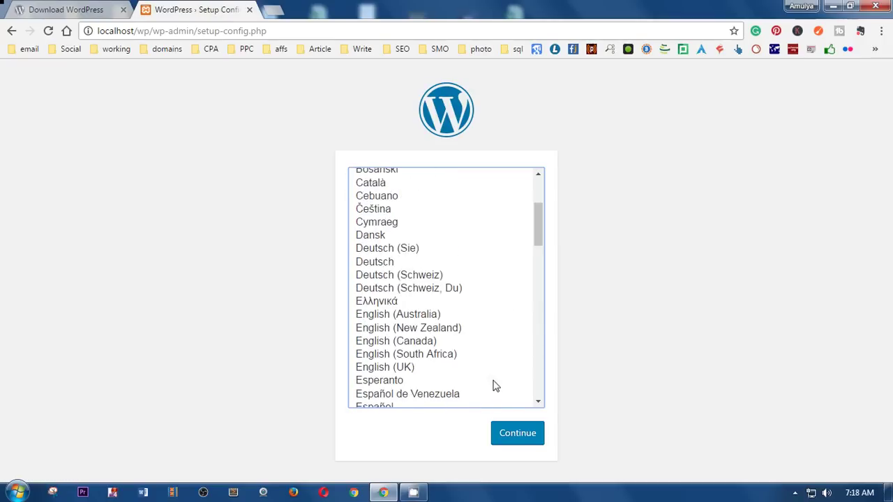
{"action": "scroll", "coordinate": [493, 385], "scroll_direction": "up", "scroll_amount": 3}
{"action": "left_click_drag", "start_coordinate": [541, 194], "coordinate": [566, 184]}
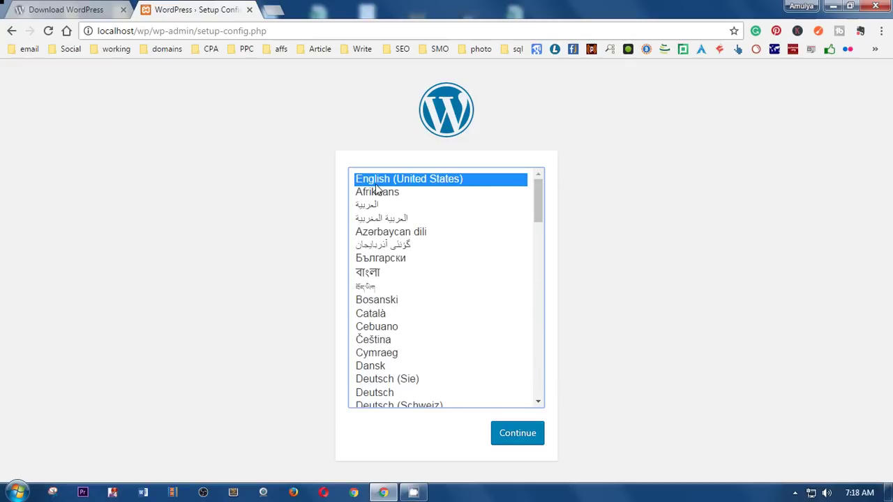
{"action": "left_click", "coordinate": [527, 436]}
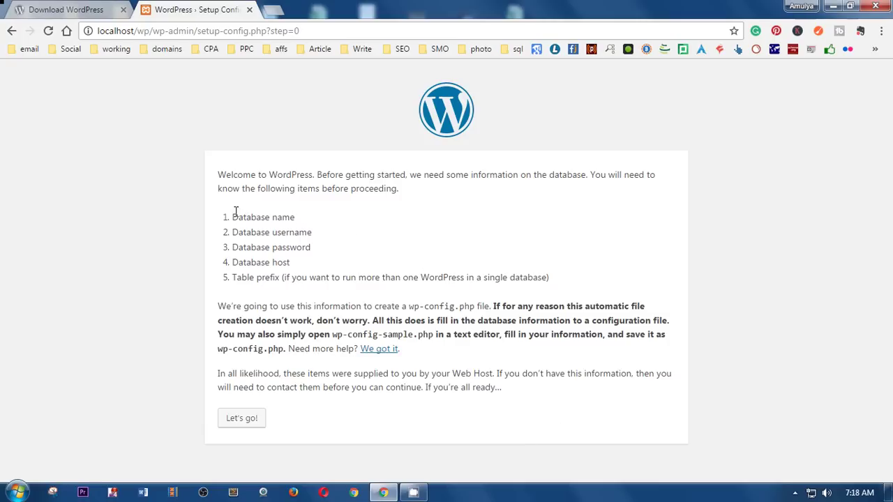
Step: Highlight the database name, username, password and host requirements, then open a blank tab
{"action": "left_click_drag", "start_coordinate": [235, 212], "coordinate": [305, 221]}
{"action": "left_click", "coordinate": [330, 235]}
{"action": "left_click_drag", "start_coordinate": [244, 233], "coordinate": [328, 230]}
{"action": "left_click", "coordinate": [363, 233]}
{"action": "left_click_drag", "start_coordinate": [240, 244], "coordinate": [367, 262]}
{"action": "left_click", "coordinate": [348, 240]}
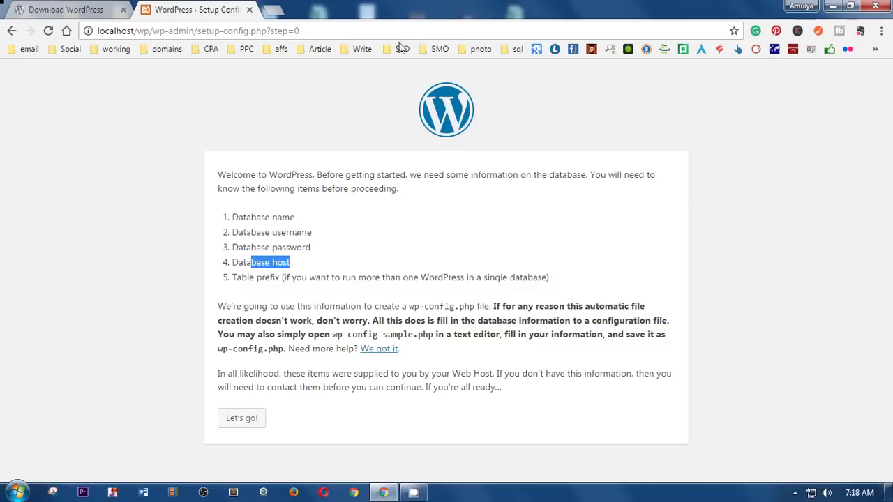
{"action": "left_click", "coordinate": [273, 10]}
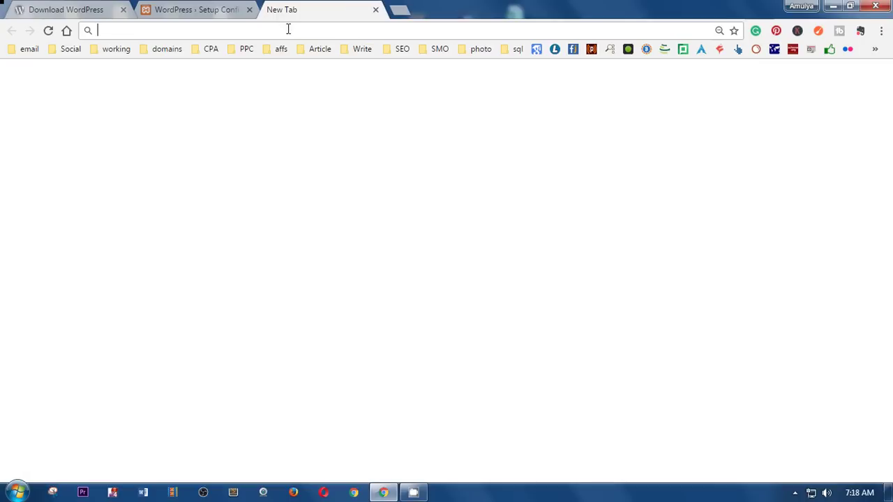
Step: Load localhost and open phpMyAdmin's Databases list
{"action": "type", "text": "lo"}
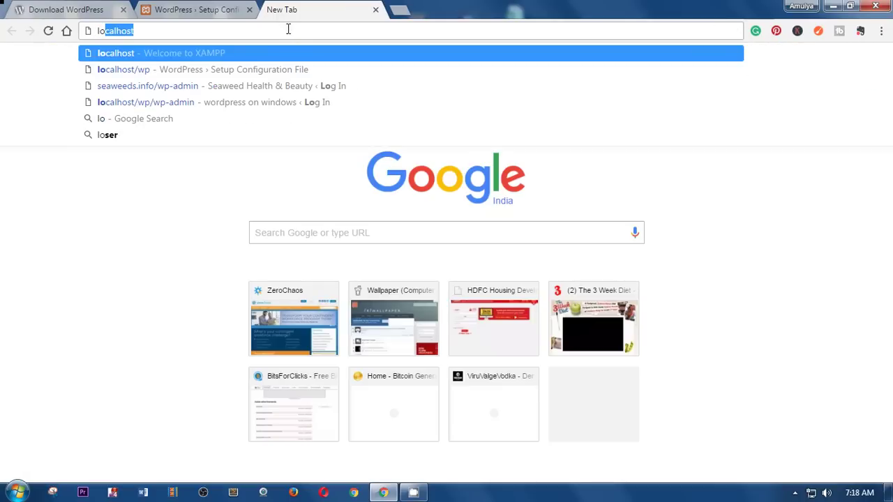
{"action": "type", "text": "calhost"}
{"action": "key", "text": "Return"}
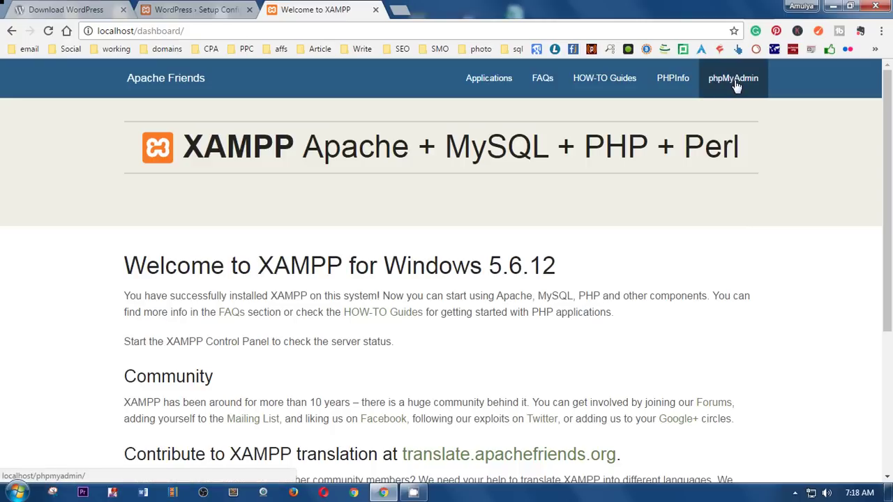
{"action": "left_click", "coordinate": [734, 78]}
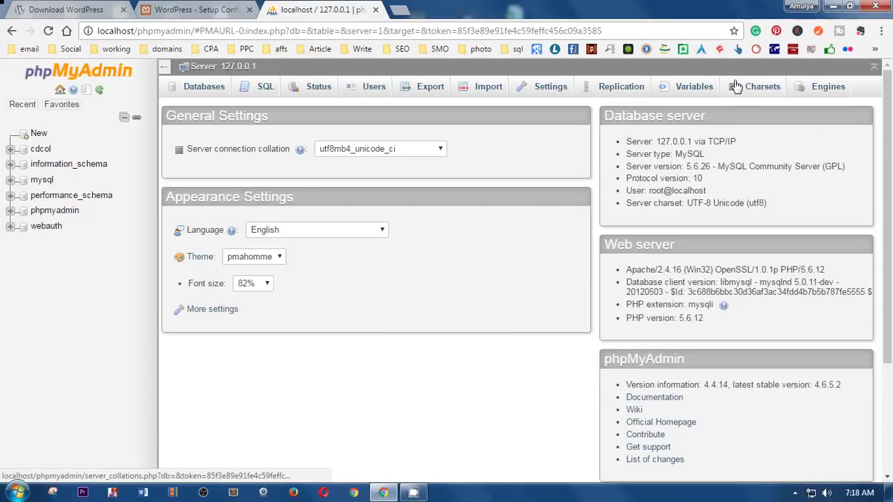
{"action": "left_click", "coordinate": [202, 92]}
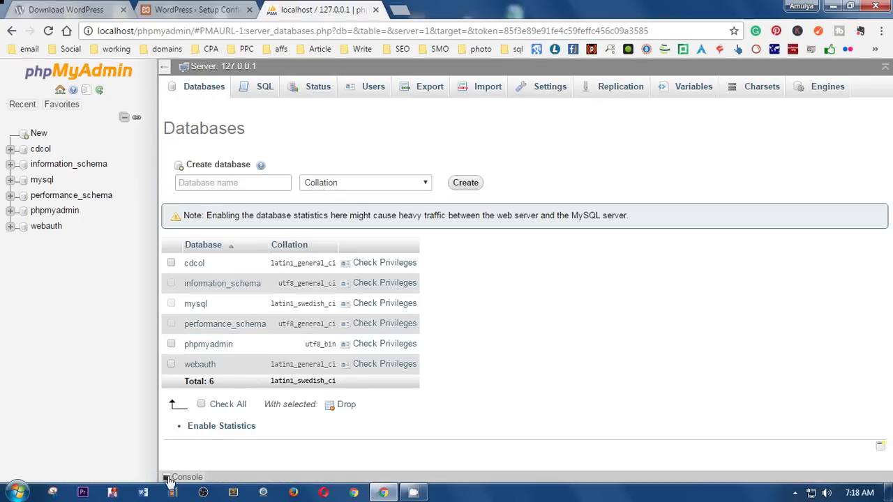
Step: Create a new database named wp, then return to the WordPress setup tab
{"action": "left_click", "coordinate": [168, 478]}
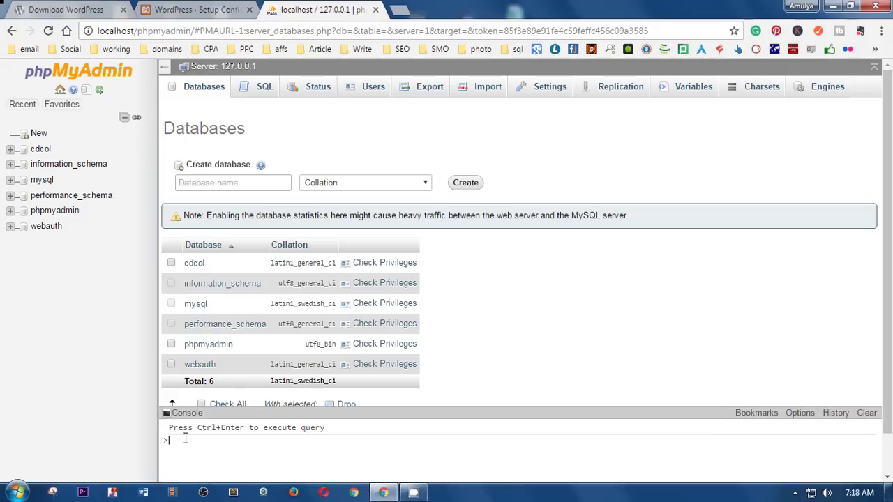
{"action": "left_click", "coordinate": [226, 180]}
{"action": "type", "text": "wp"}
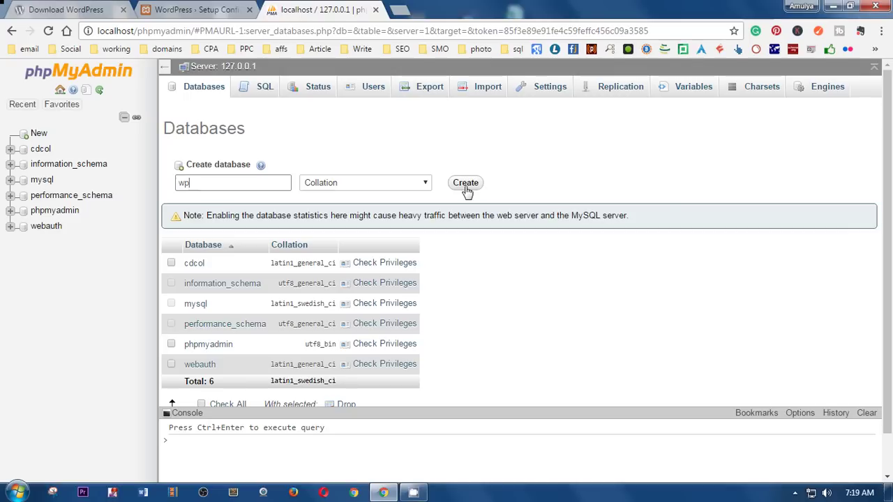
{"action": "left_click", "coordinate": [466, 190]}
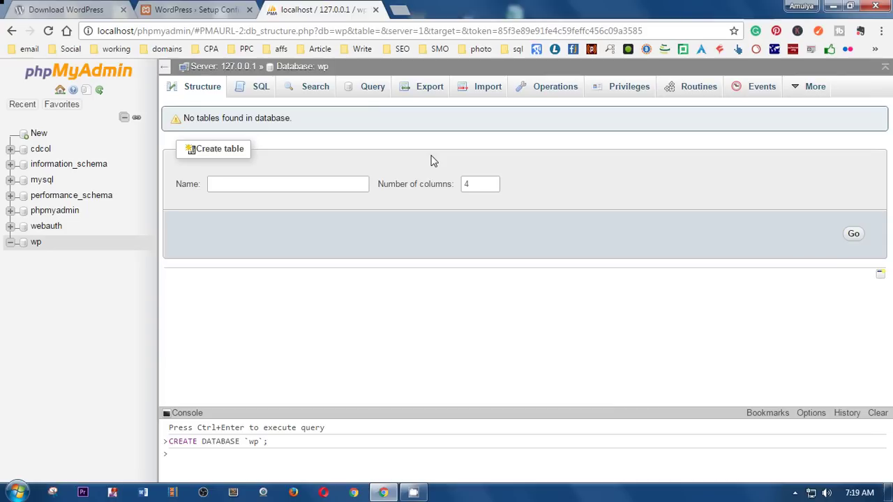
{"action": "left_click", "coordinate": [188, 4]}
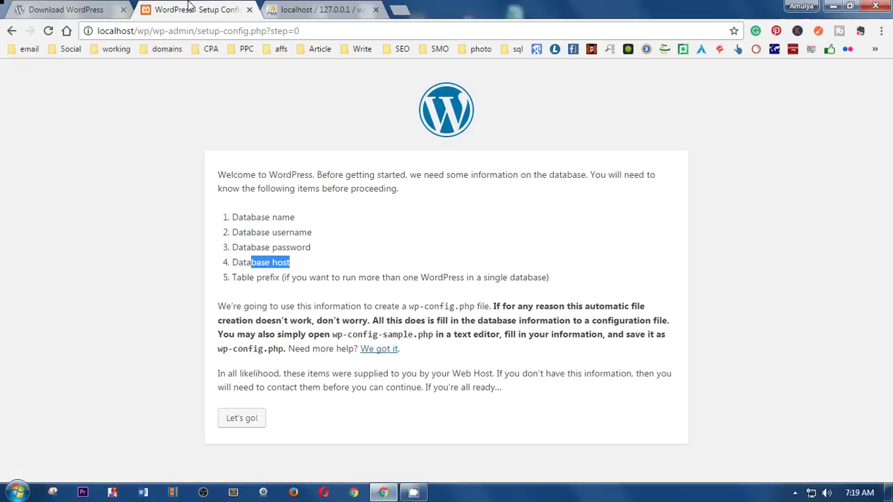
Step: Submit the connection form with database name wo, username root and a blank password
{"action": "left_click", "coordinate": [241, 419]}
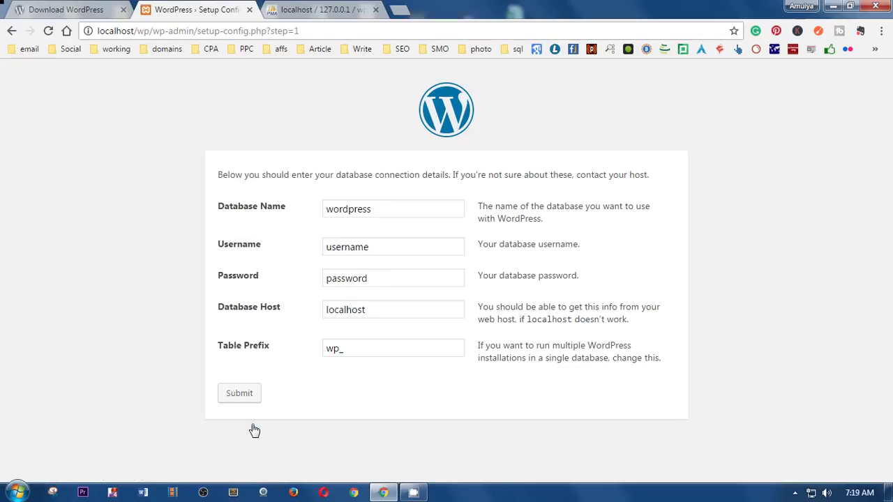
{"action": "left_click_drag", "start_coordinate": [408, 209], "coordinate": [286, 198]}
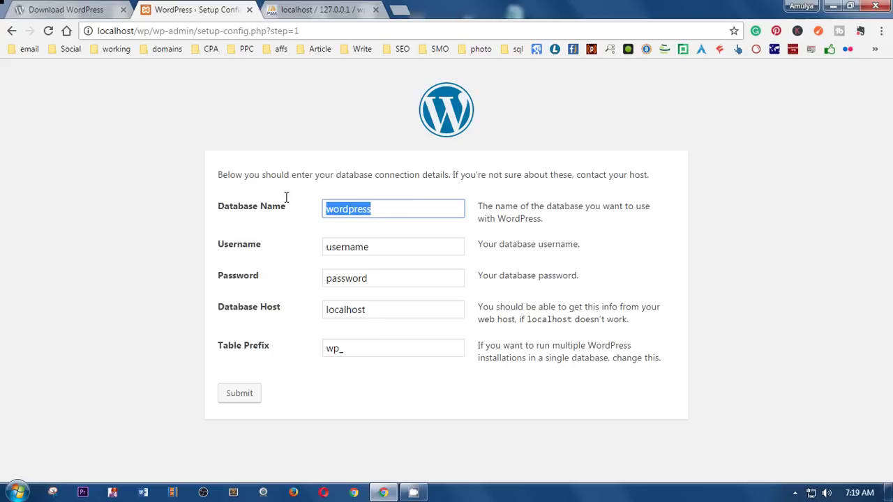
{"action": "type", "text": "wo"}
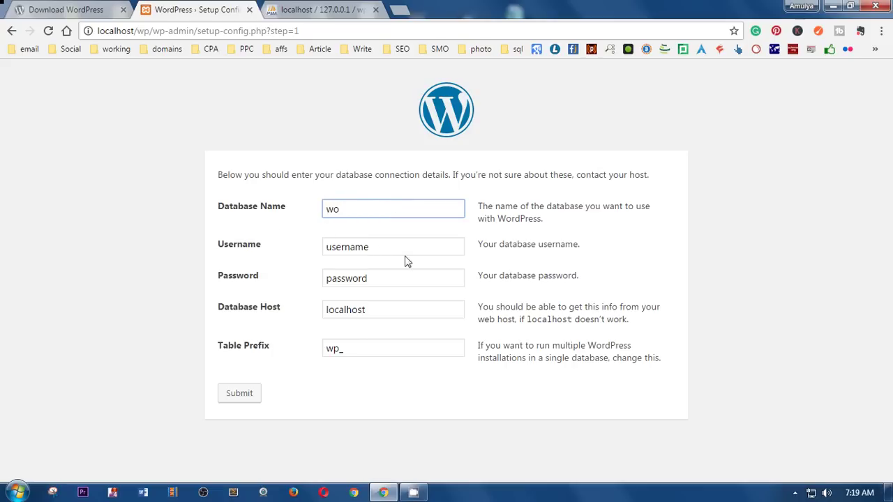
{"action": "key", "text": "Tab"}
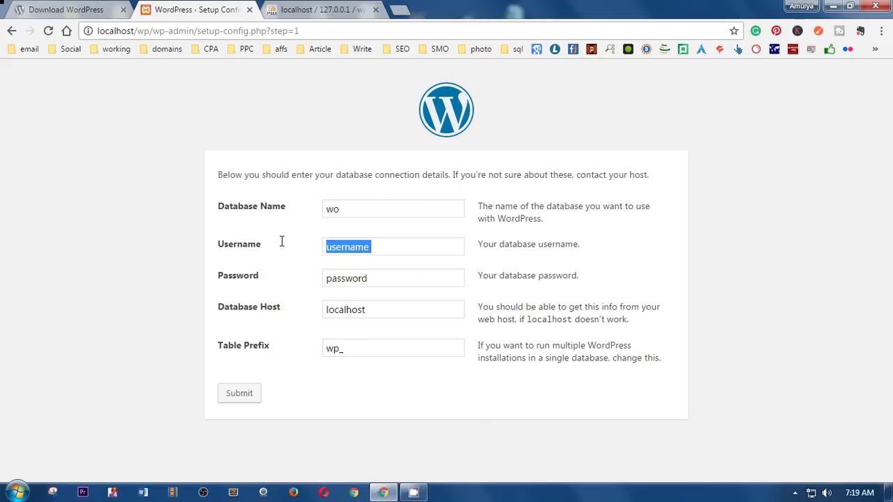
{"action": "left_click", "coordinate": [397, 248]}
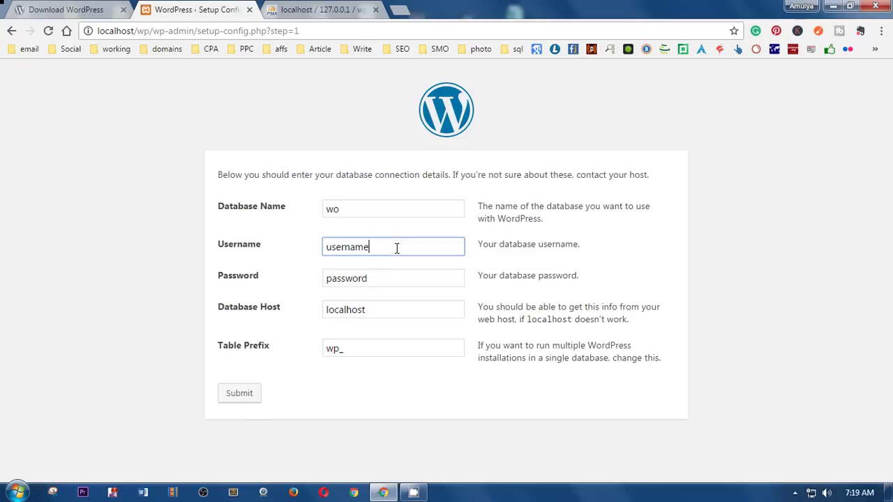
{"action": "key", "text": "BackSpace"}
{"action": "key", "text": "BackSpace"}
{"action": "key", "text": "BackSpace"}
{"action": "key", "text": "BackSpace"}
{"action": "key", "text": "BackSpace"}
{"action": "key", "text": "BackSpace"}
{"action": "key", "text": "BackSpace"}
{"action": "left_click_drag", "start_coordinate": [405, 282], "coordinate": [269, 273]}
{"action": "key", "text": "BackSpace"}
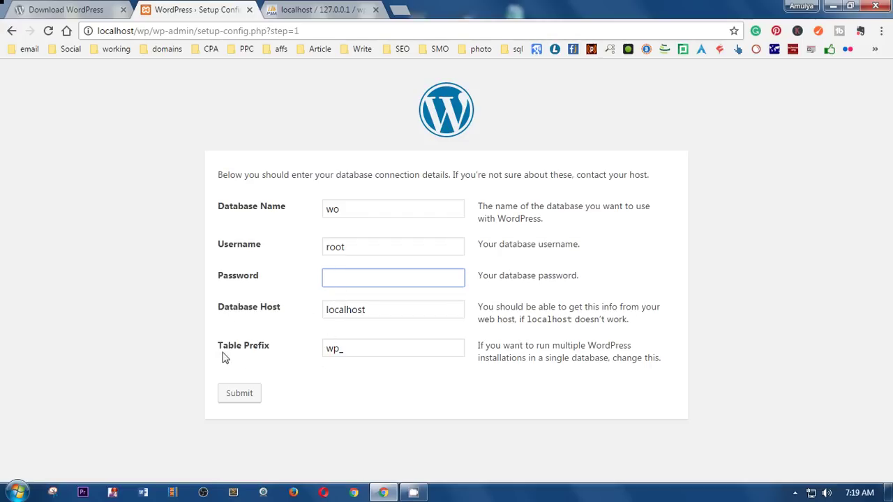
{"action": "left_click", "coordinate": [241, 395]}
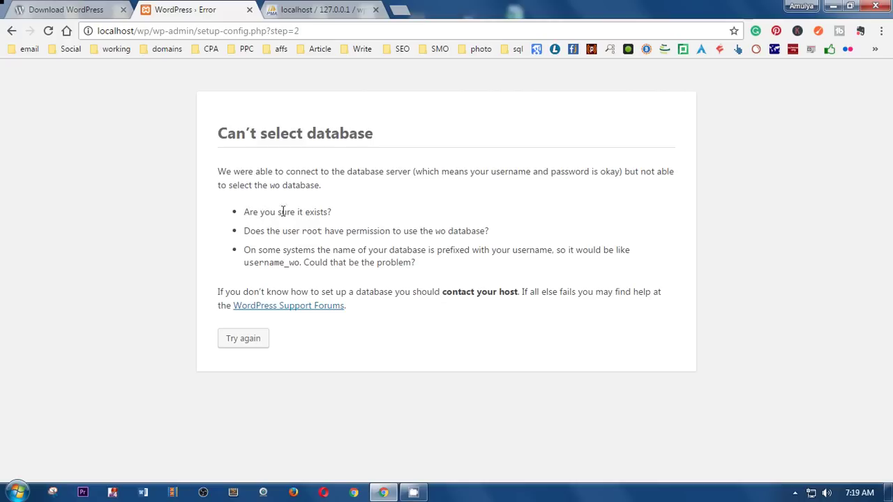
Step: Correct the database name to wp and resubmit the connection details
{"action": "left_click", "coordinate": [239, 340]}
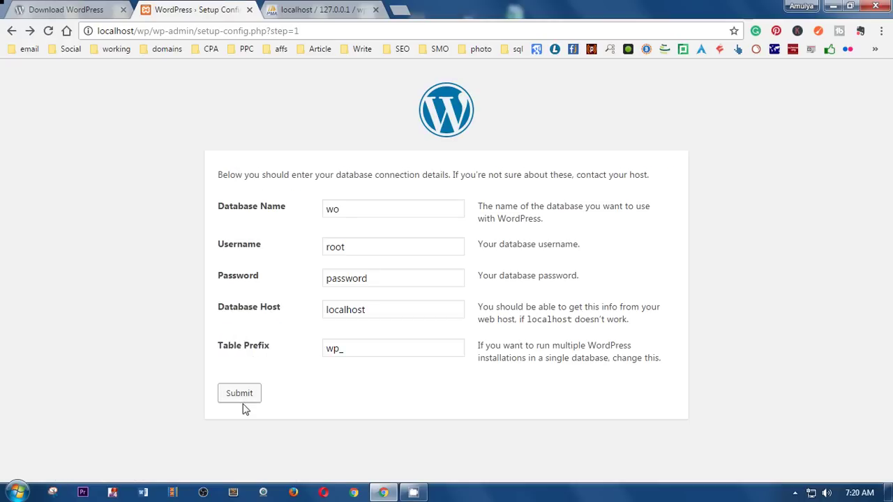
{"action": "left_click", "coordinate": [357, 209]}
{"action": "key", "text": "BackSpace"}
{"action": "type", "text": "p"}
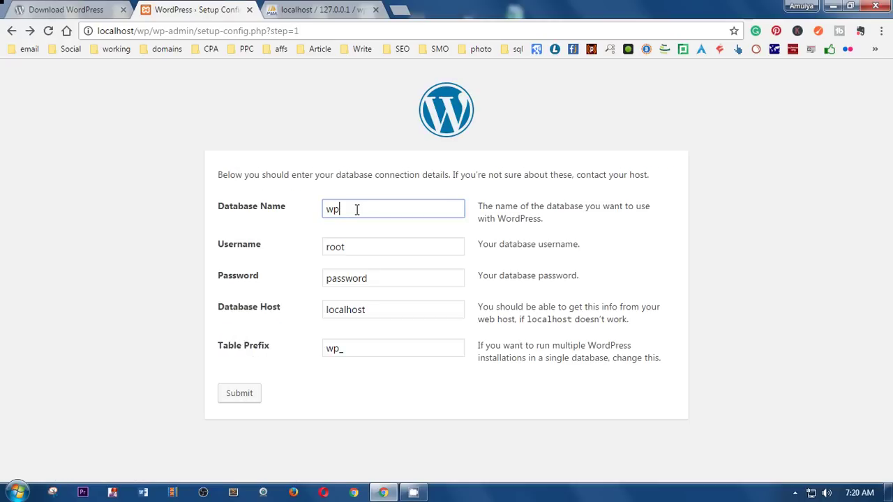
{"action": "left_click", "coordinate": [243, 396]}
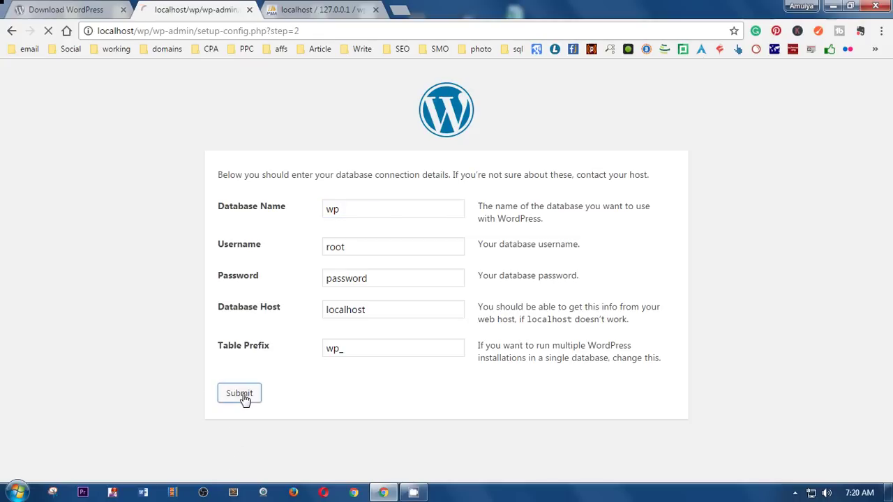
Step: Blank out the database password, resubmit, and start the WordPress installation
{"action": "left_click", "coordinate": [243, 336]}
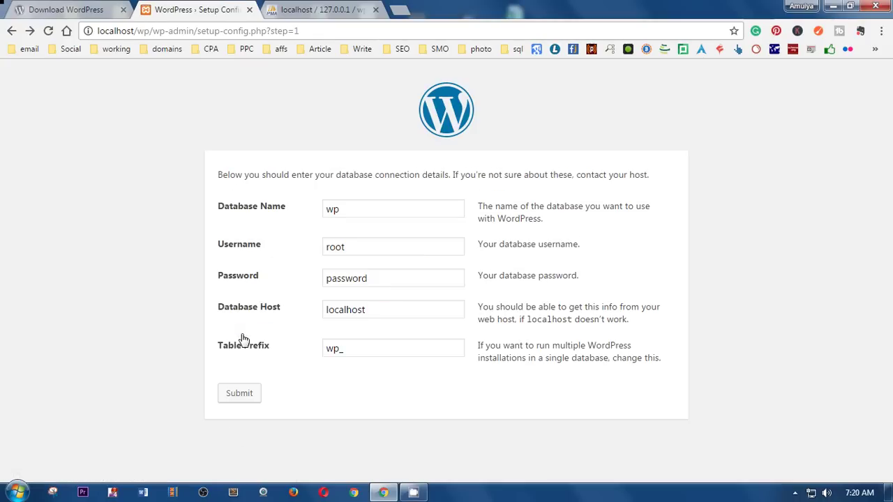
{"action": "left_click_drag", "start_coordinate": [382, 276], "coordinate": [260, 275]}
{"action": "key", "text": "BackSpace"}
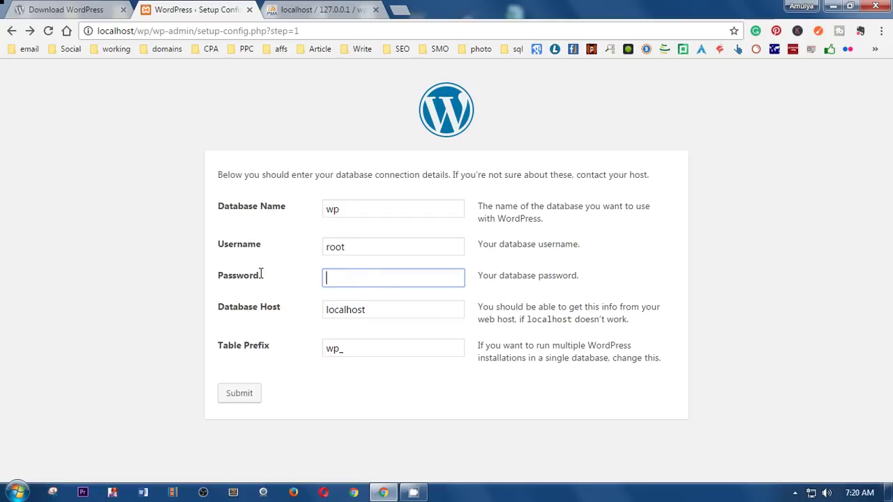
{"action": "left_click", "coordinate": [301, 406]}
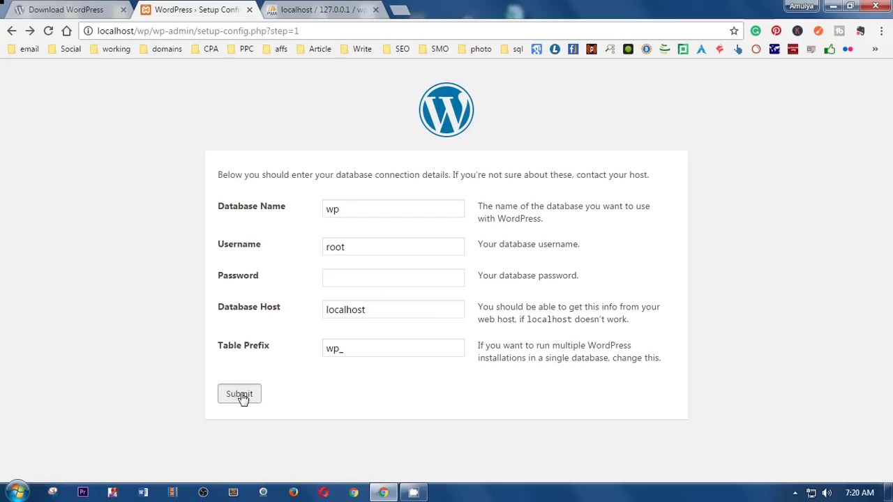
{"action": "left_click", "coordinate": [242, 395]}
{"action": "left_click", "coordinate": [258, 228]}
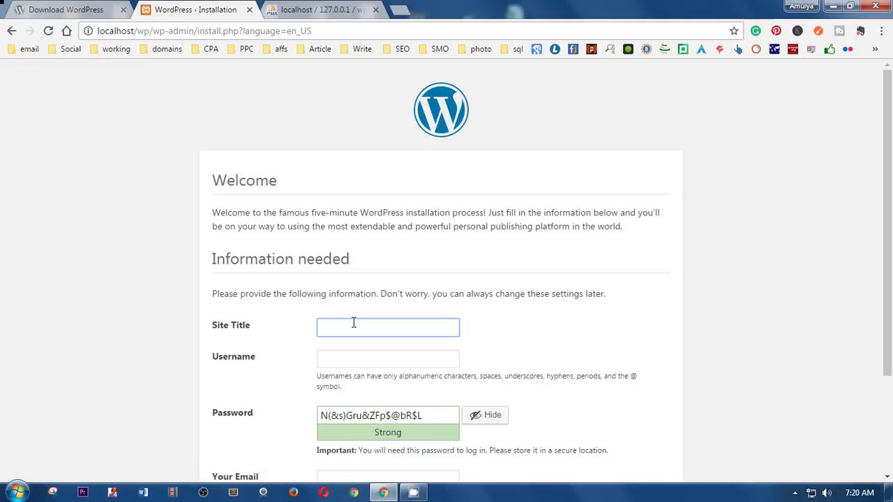
Step: Enter site title 'WordPress 4.7 with rest api', username admin and a short weak password
{"action": "type", "text": "WordPress 4.7 with rest api"}
{"action": "left_click", "coordinate": [350, 360]}
{"action": "type", "text": "admin"}
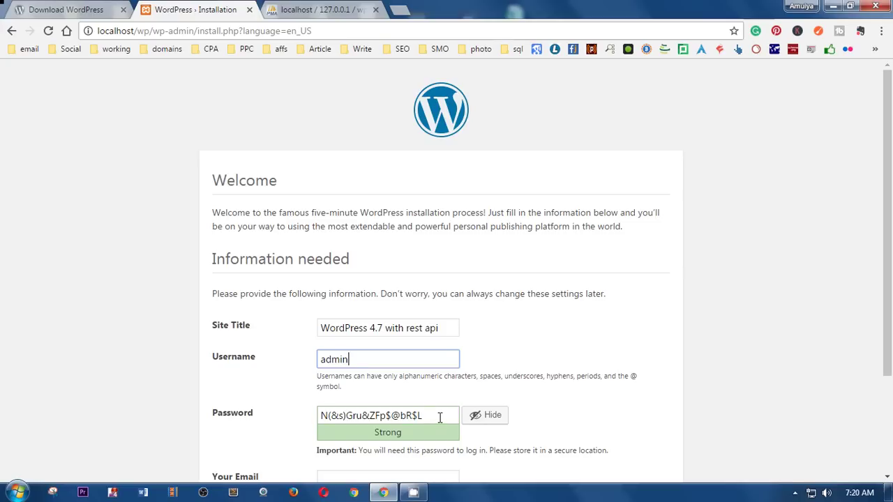
{"action": "left_click_drag", "start_coordinate": [441, 419], "coordinate": [285, 407]}
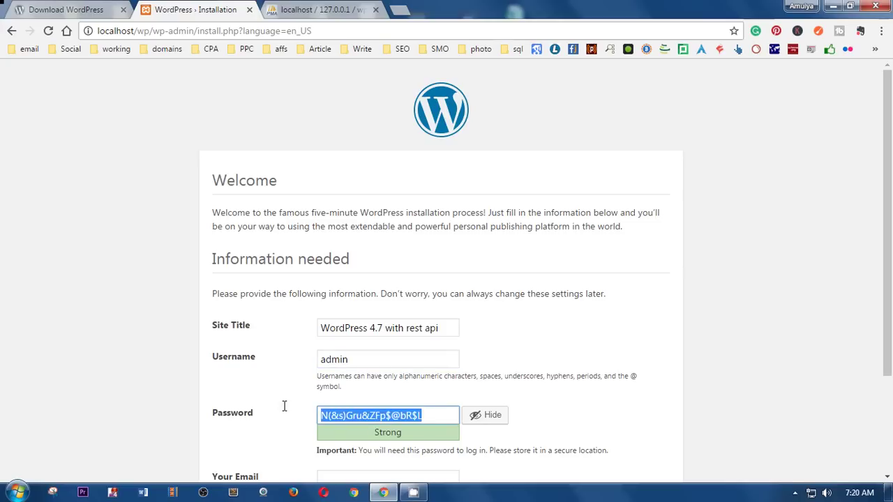
{"action": "type", "text": "admin"}
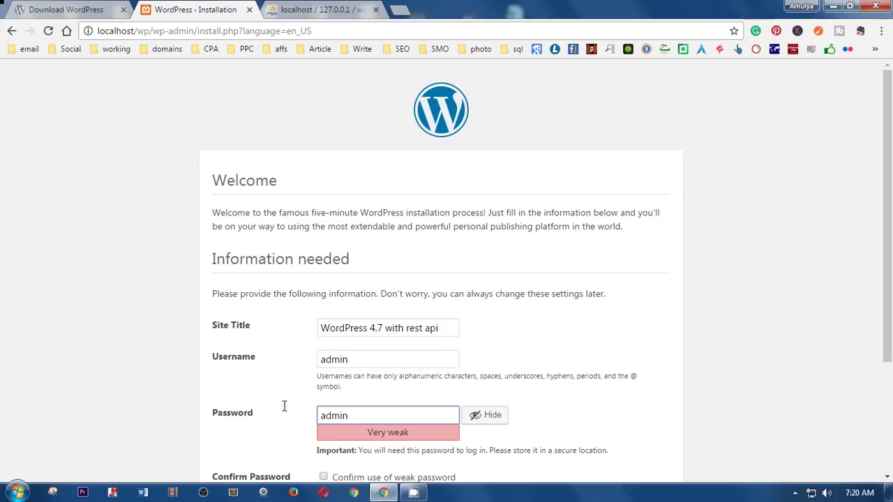
Step: Confirm the weak password, enter the admin e-mail, discourage search indexing, and install
{"action": "scroll", "coordinate": [513, 369], "scroll_direction": "down", "scroll_amount": 1}
{"action": "scroll", "coordinate": [513, 368], "scroll_direction": "down", "scroll_amount": 1}
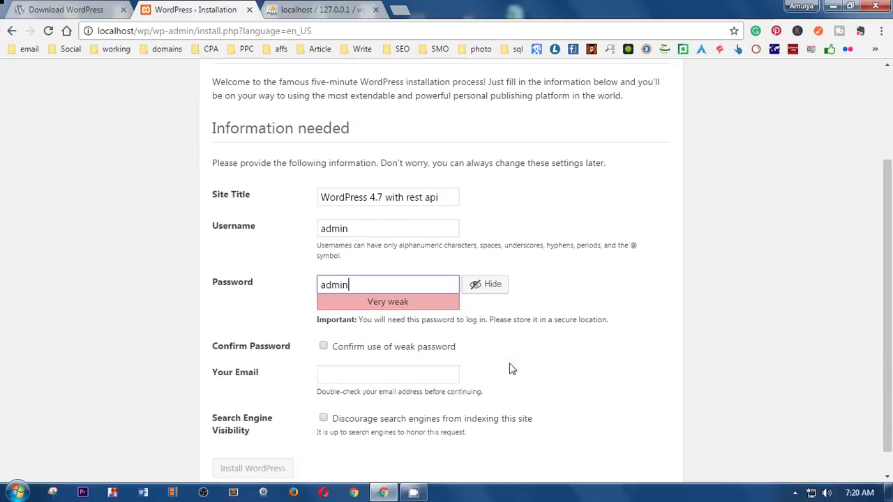
{"action": "left_click", "coordinate": [324, 347]}
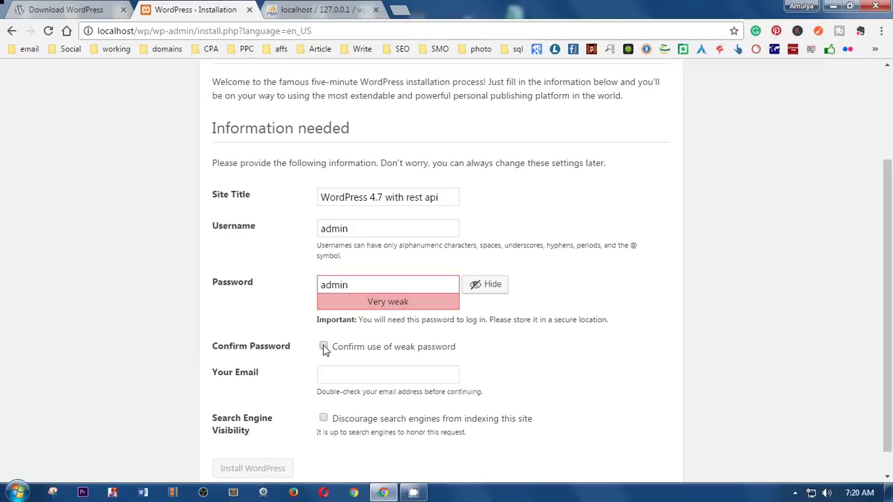
{"action": "left_click", "coordinate": [348, 375]}
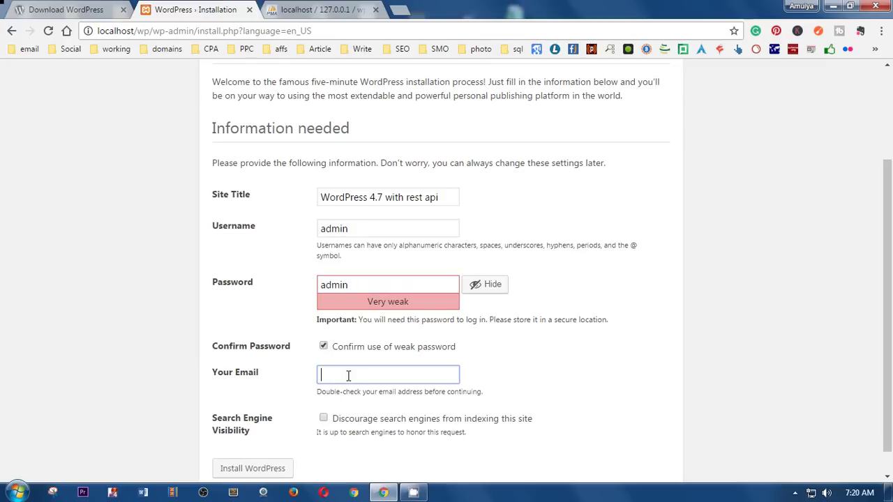
{"action": "type", "text": "admin@admin.com"}
{"action": "left_click", "coordinate": [323, 418]}
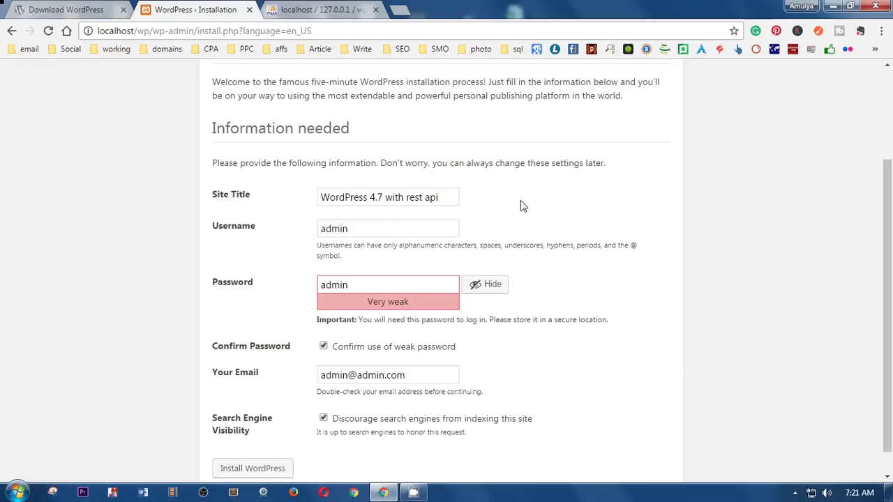
{"action": "left_click", "coordinate": [247, 473]}
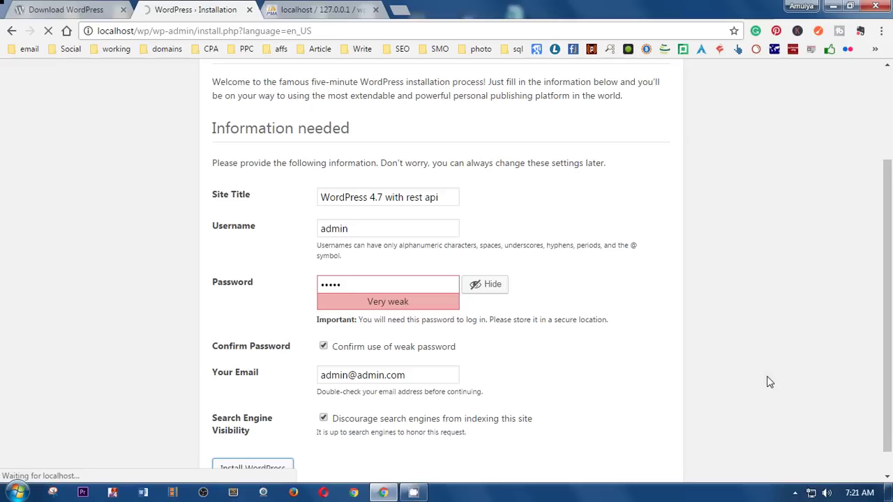
Step: Review the installation Success page, then close the Download WordPress tab
{"action": "scroll", "coordinate": [770, 382], "scroll_direction": "up", "scroll_amount": 2}
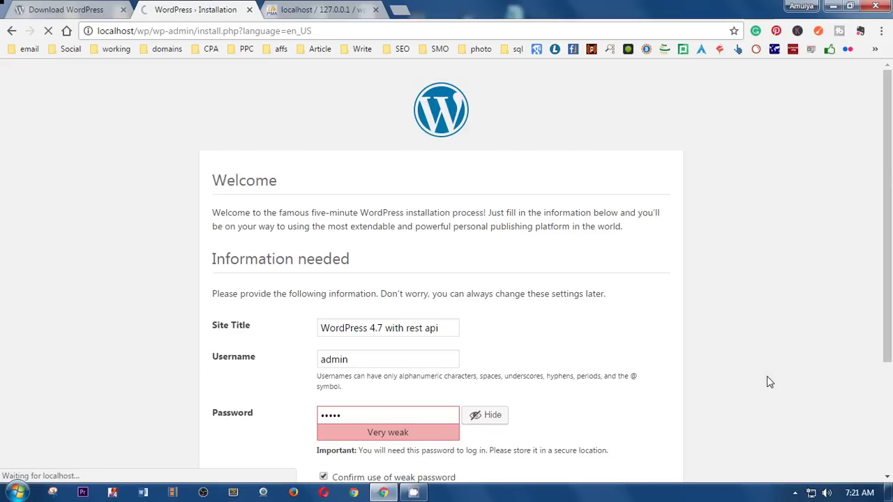
{"action": "scroll", "coordinate": [770, 382], "scroll_direction": "down", "scroll_amount": 3}
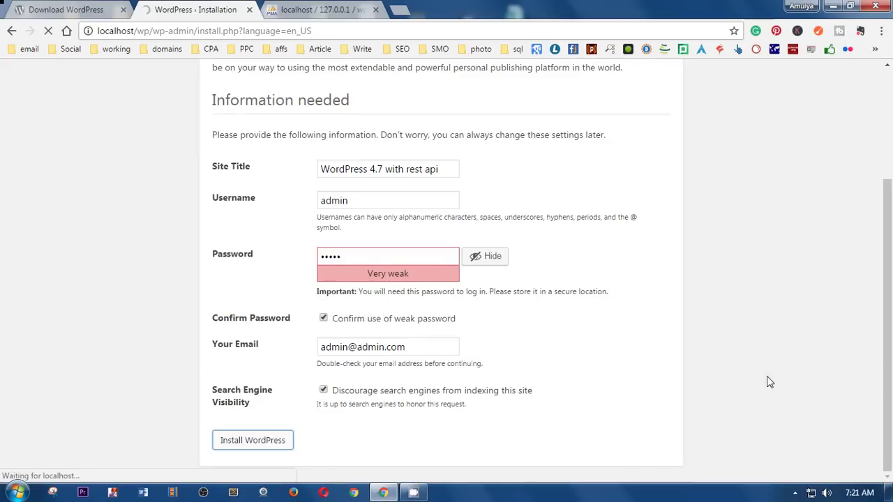
{"action": "scroll", "coordinate": [769, 382], "scroll_direction": "up", "scroll_amount": 3}
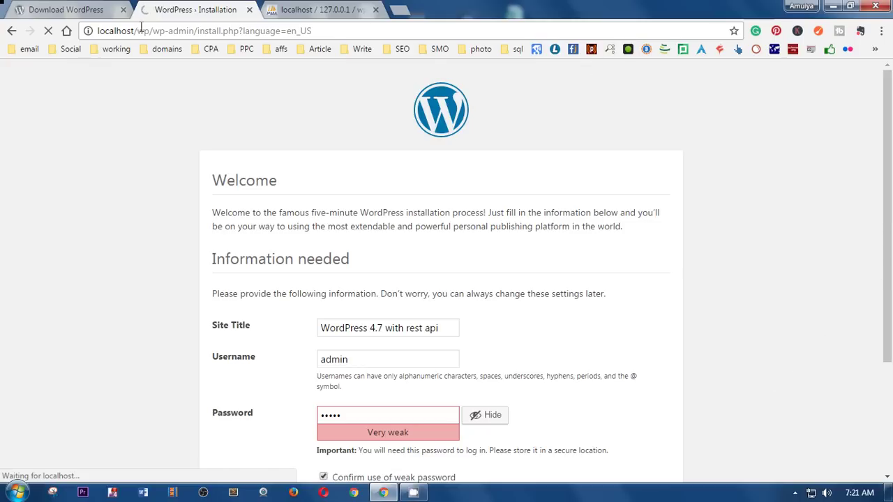
{"action": "left_click", "coordinate": [123, 9]}
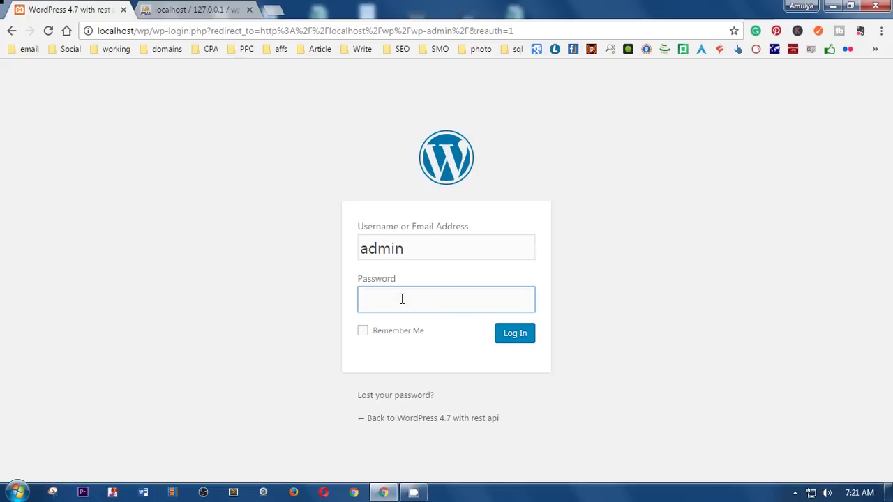
Step: Log in as admin with the account password and Remember Me ticked
{"action": "type", "text": "admin"}
{"action": "left_click", "coordinate": [363, 332]}
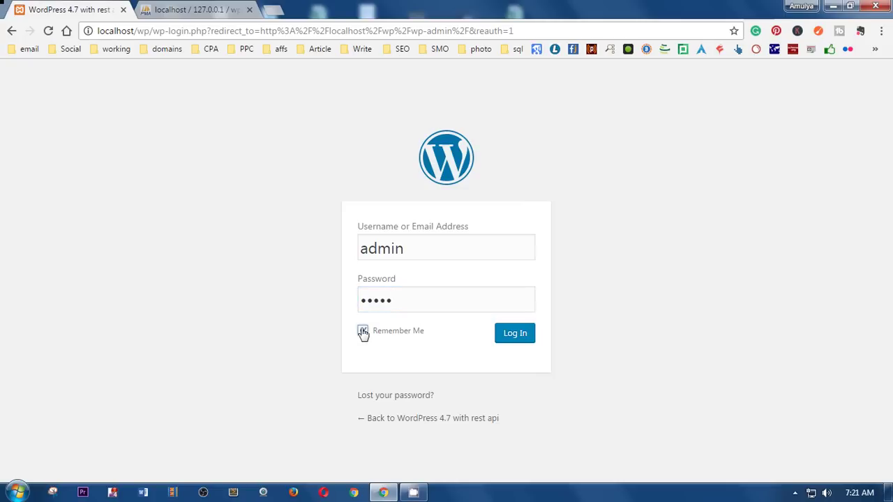
{"action": "left_click", "coordinate": [515, 334]}
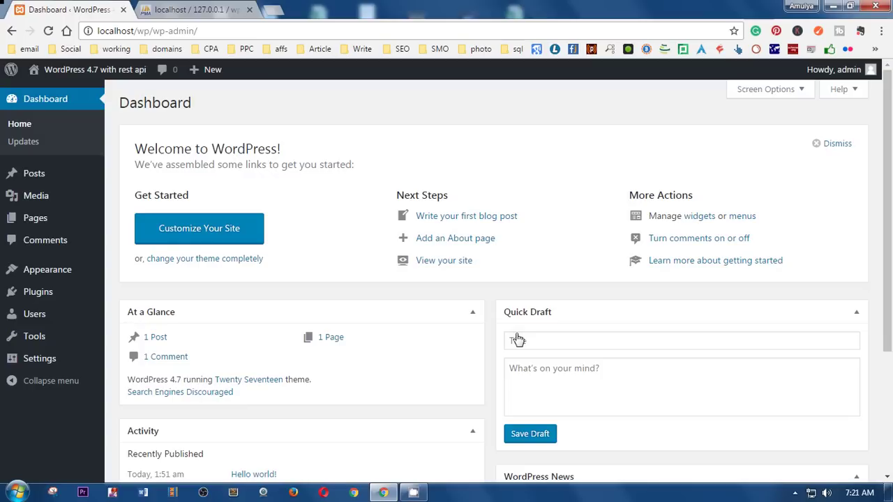
Step: Browse Appearance > Themes and Add New, then return to the three installed themes
{"action": "left_click", "coordinate": [101, 272]}
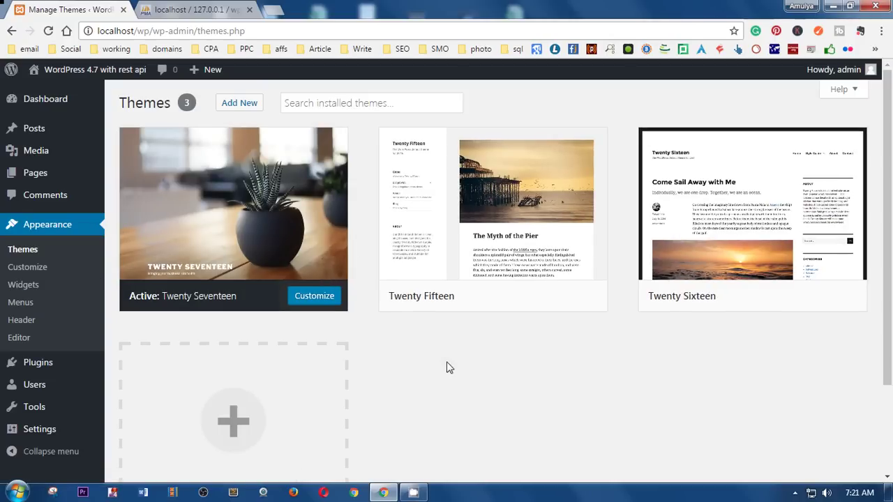
{"action": "mouse_move", "coordinate": [822, 234]}
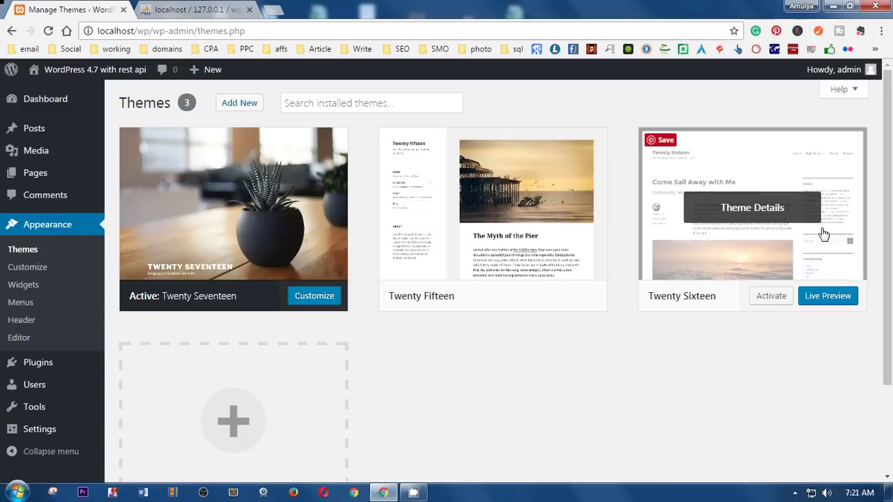
{"action": "left_click", "coordinate": [233, 108]}
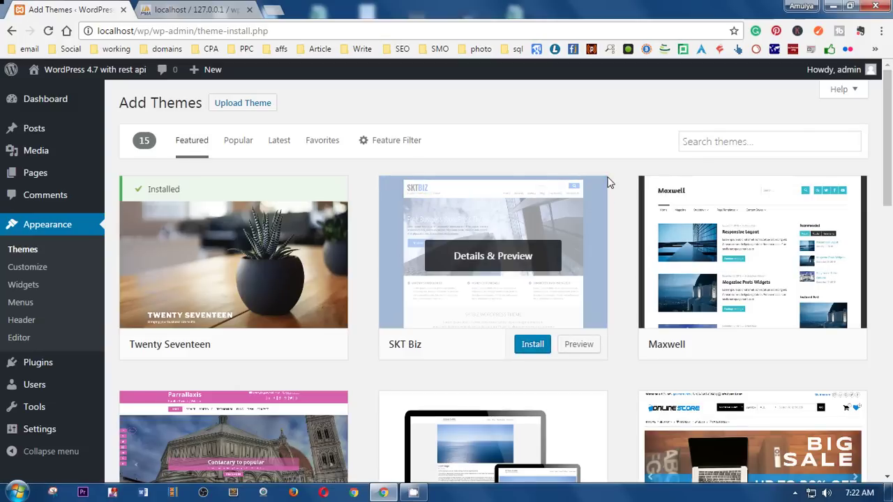
{"action": "scroll", "coordinate": [562, 300], "scroll_direction": "down", "scroll_amount": 5}
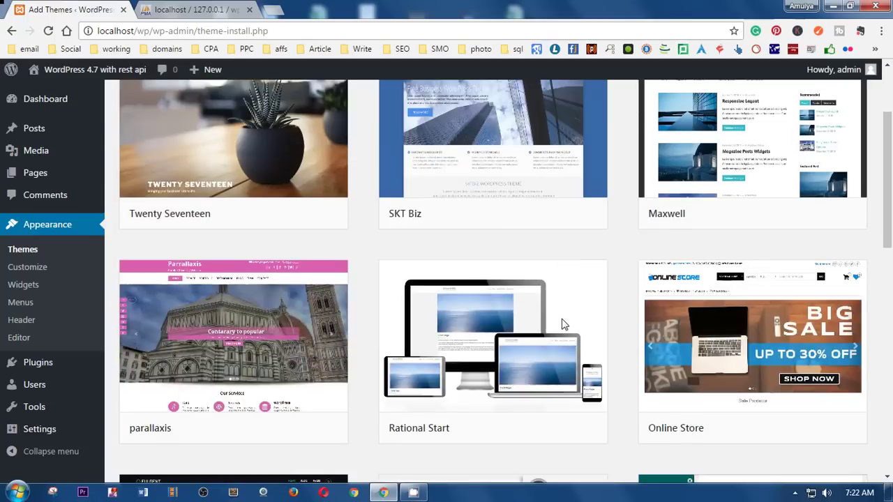
{"action": "scroll", "coordinate": [562, 321], "scroll_direction": "down", "scroll_amount": 9}
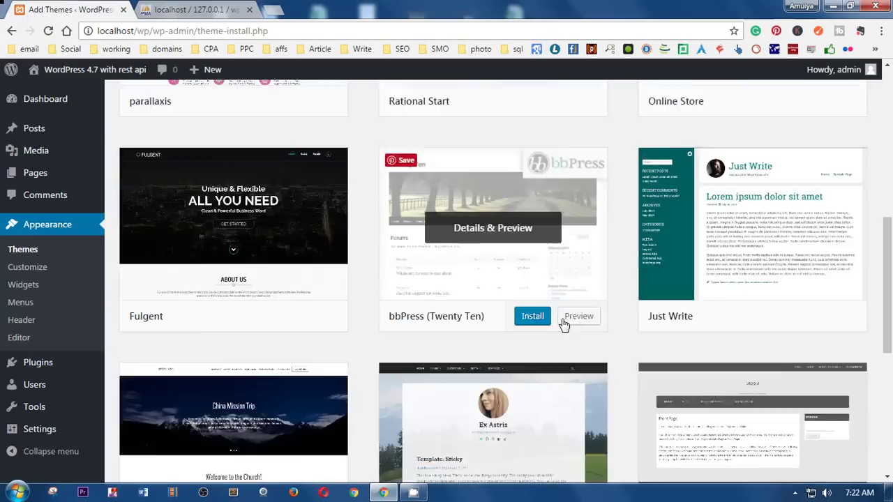
{"action": "scroll", "coordinate": [564, 323], "scroll_direction": "up", "scroll_amount": 11}
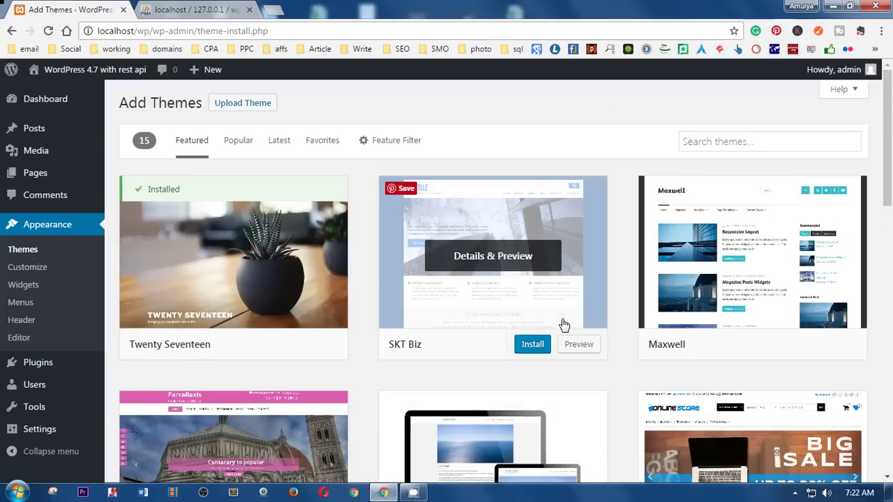
{"action": "left_click", "coordinate": [33, 255]}
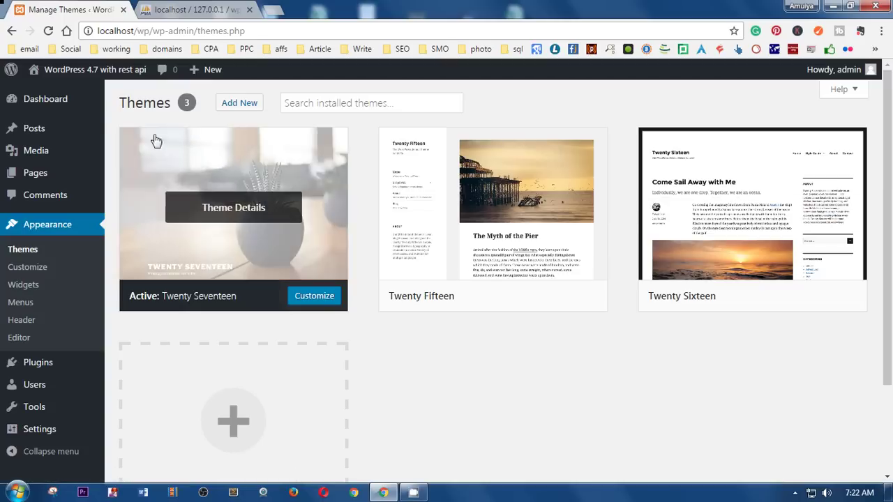
Step: Open Visit Site in a new tab, close the phpMyAdmin tab, and view the front page
{"action": "mouse_move", "coordinate": [54, 71]}
{"action": "right_click", "coordinate": [54, 100]}
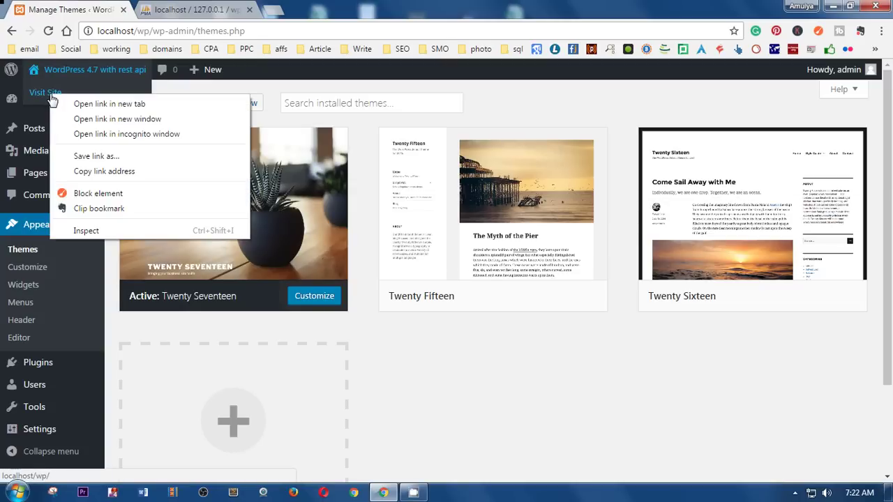
{"action": "left_click", "coordinate": [66, 105]}
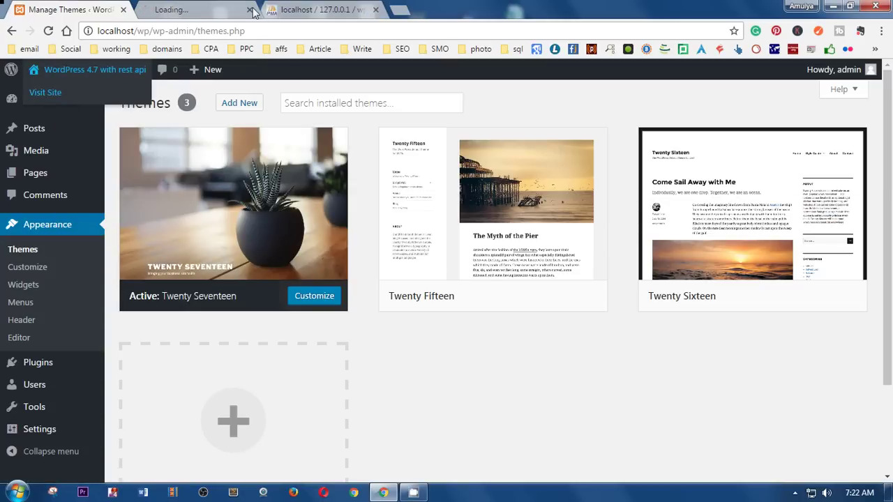
{"action": "left_click", "coordinate": [376, 9]}
{"action": "left_click", "coordinate": [210, 9]}
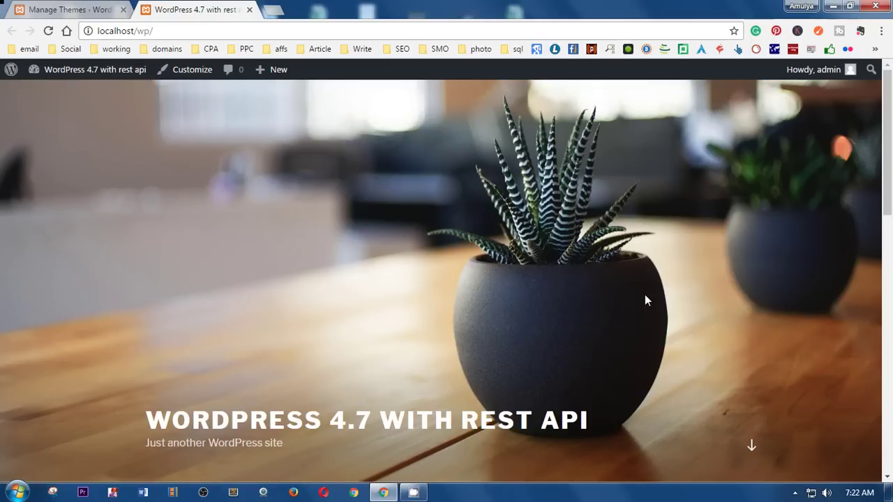
Step: Narrow the browser window to preview the mobile-width layout, then restore full screen
{"action": "scroll", "coordinate": [644, 295], "scroll_direction": "down", "scroll_amount": 7}
{"action": "scroll", "coordinate": [644, 295], "scroll_direction": "down", "scroll_amount": 3}
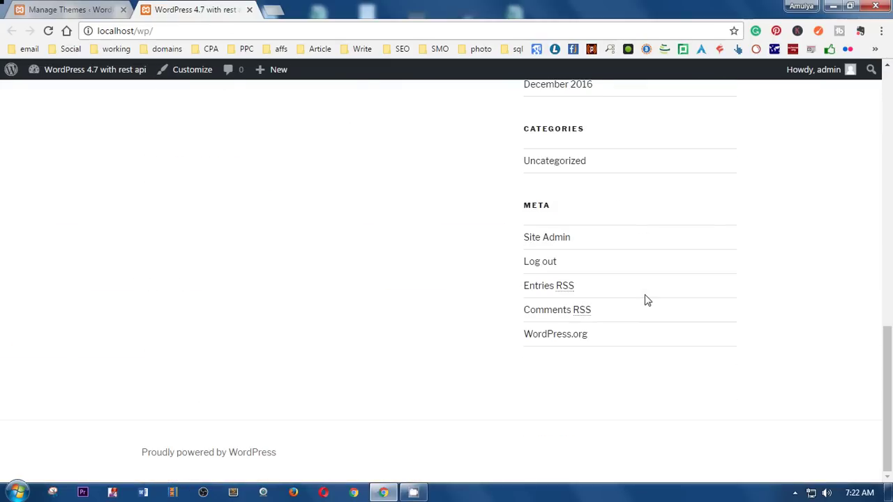
{"action": "left_click", "coordinate": [850, 6]}
{"action": "left_click_drag", "start_coordinate": [888, 45], "coordinate": [211, 77]}
{"action": "scroll", "coordinate": [180, 277], "scroll_direction": "up", "scroll_amount": 10}
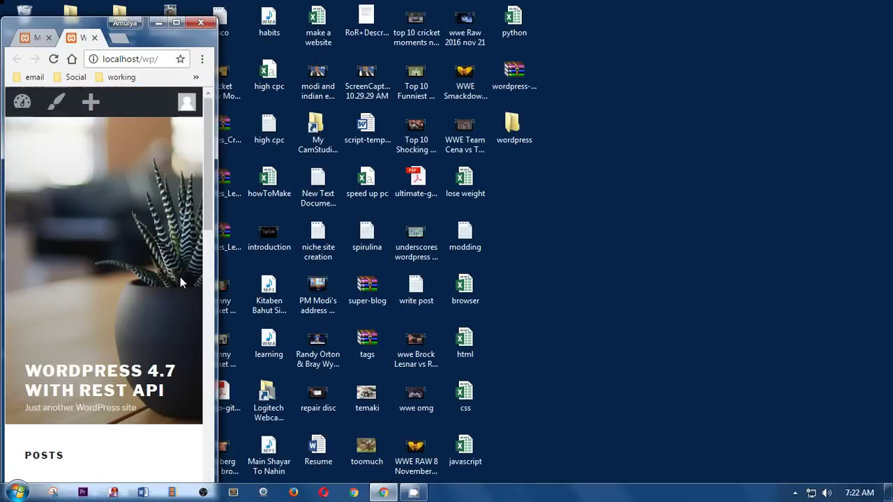
{"action": "left_click_drag", "start_coordinate": [208, 167], "coordinate": [211, 196]}
{"action": "left_click", "coordinate": [177, 23]}
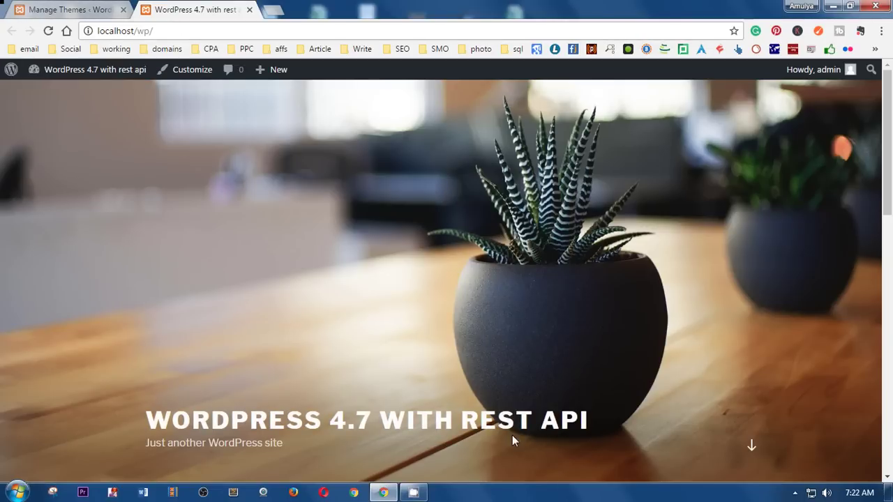
{"action": "scroll", "coordinate": [512, 435], "scroll_direction": "down", "scroll_amount": 15}
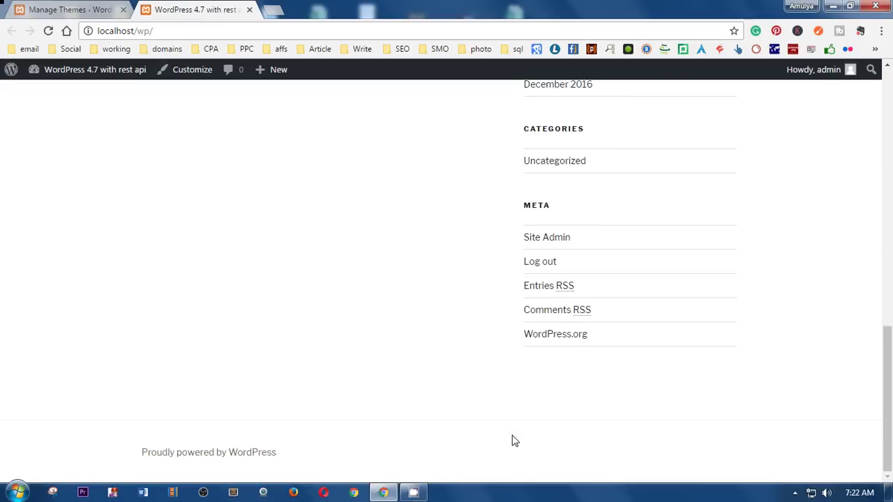
{"action": "scroll", "coordinate": [513, 440], "scroll_direction": "up", "scroll_amount": 15}
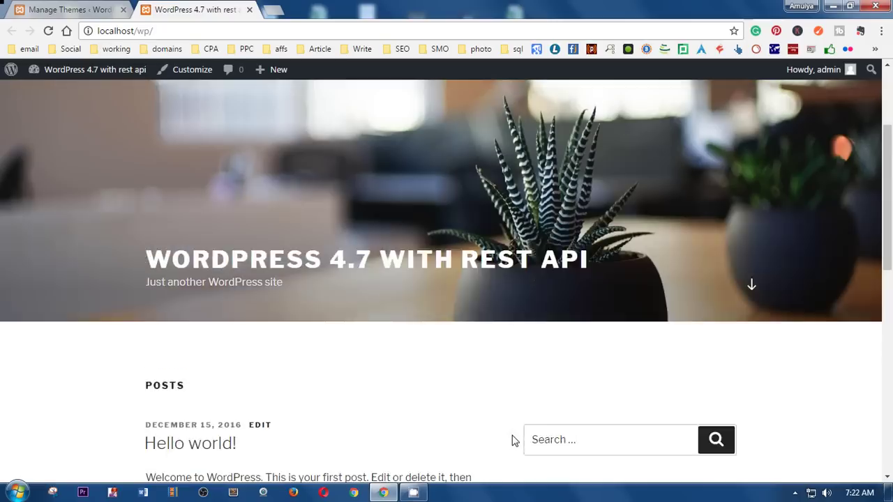